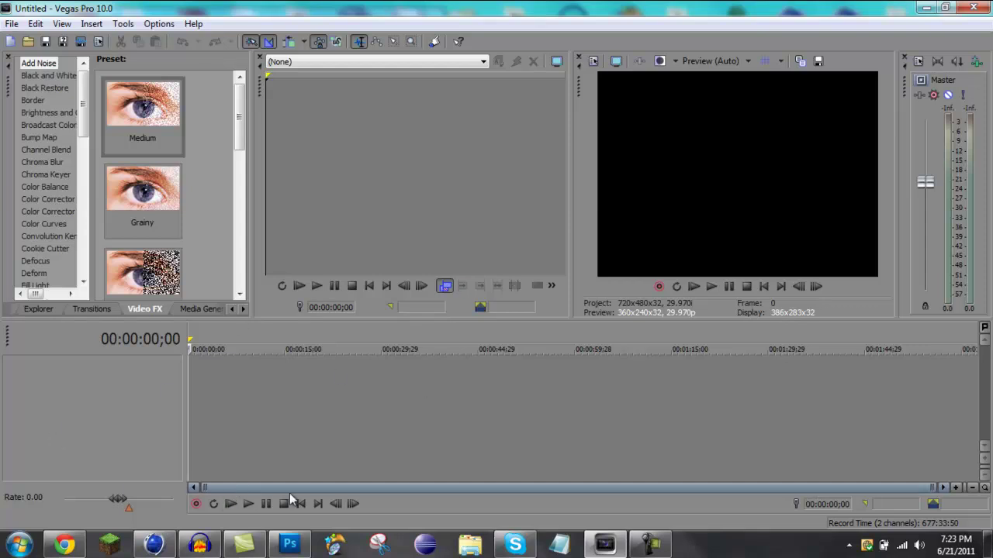
left_click(987, 546)
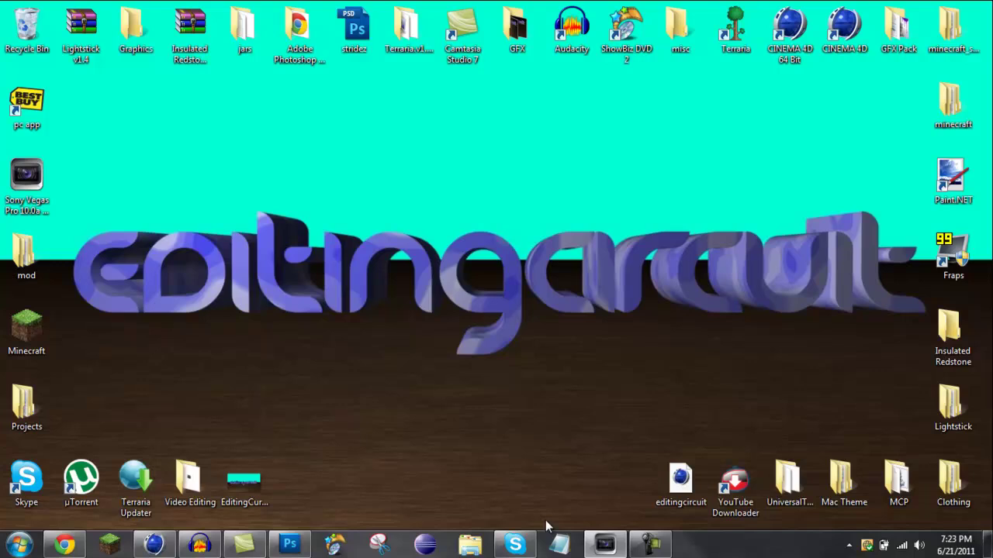
left_click(596, 542)
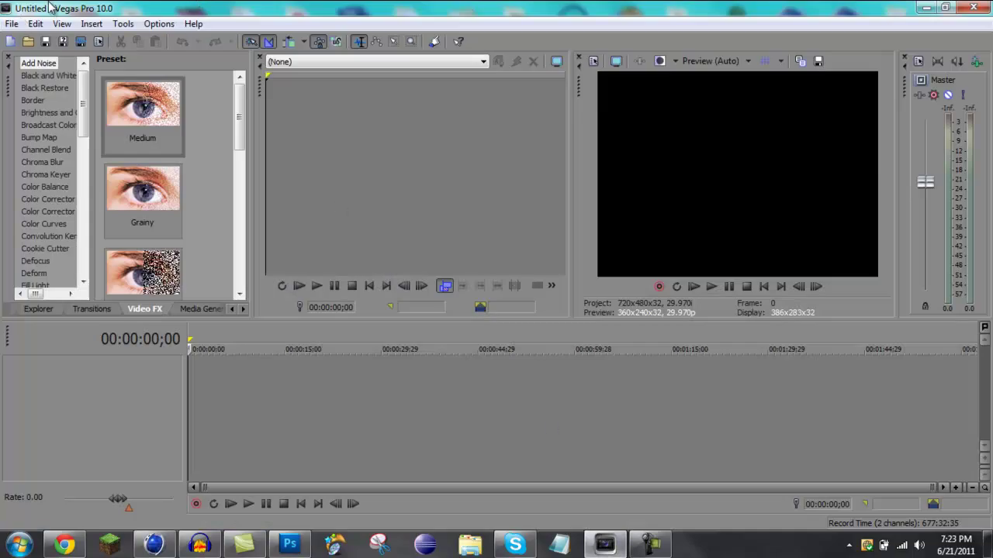
left_click(10, 27)
mouse_move(123, 161)
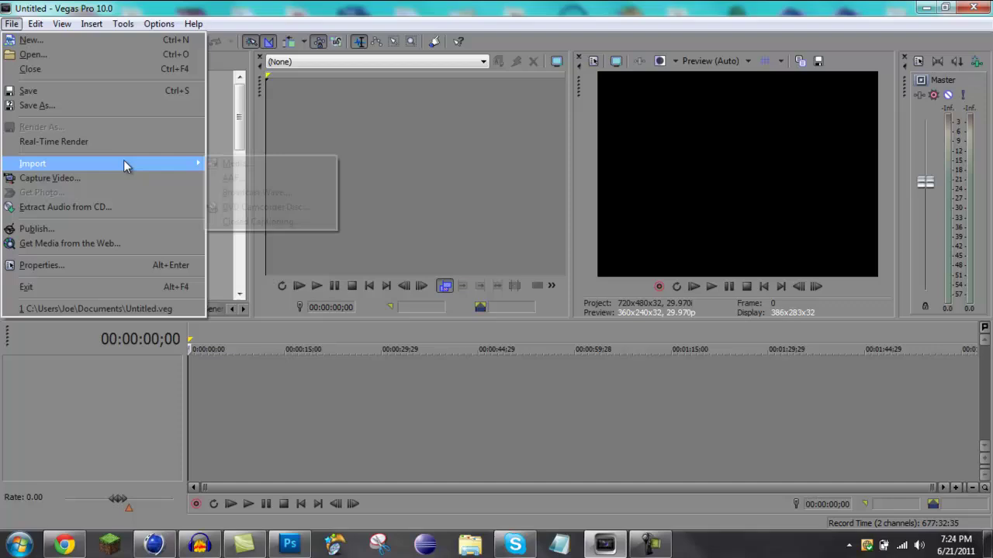
left_click(232, 162)
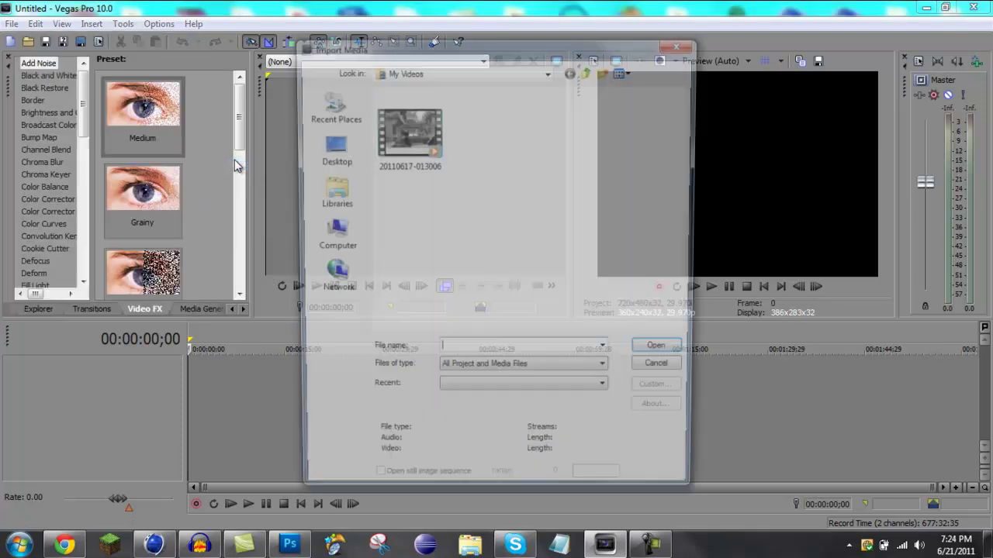
left_click(405, 130)
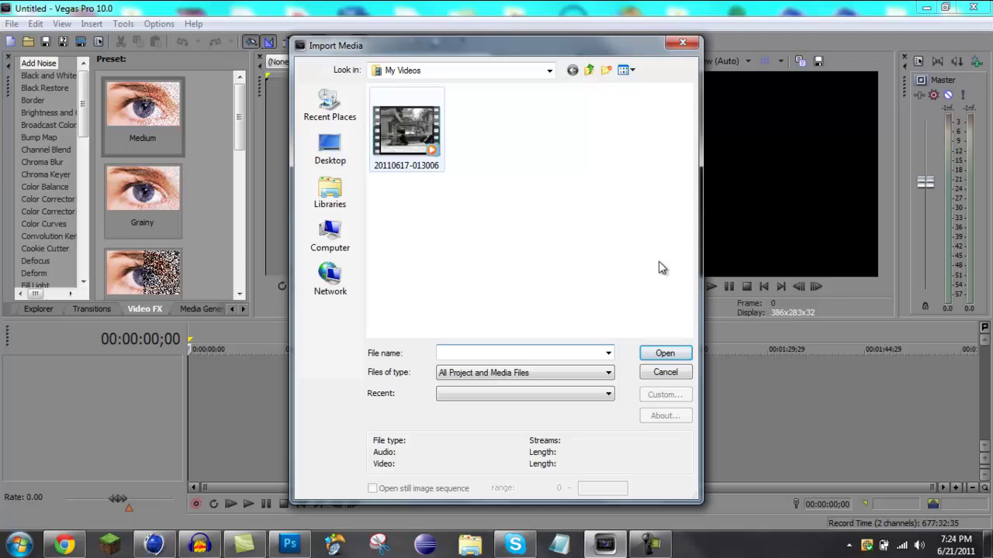
left_click(653, 353)
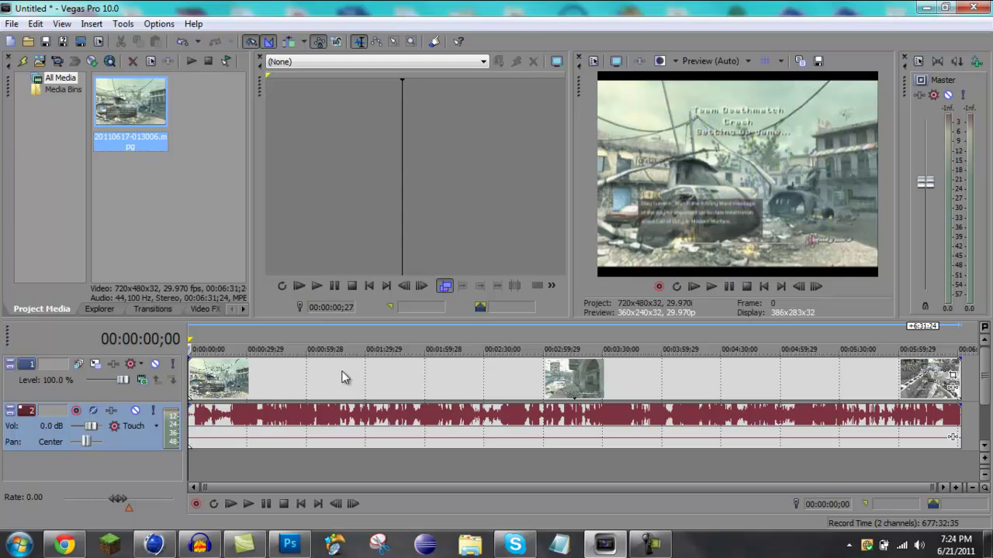
Select the time range from about 00:00:23;15 to 00:00:31;06 and split the video and audio at both ends.
left_click(218, 472)
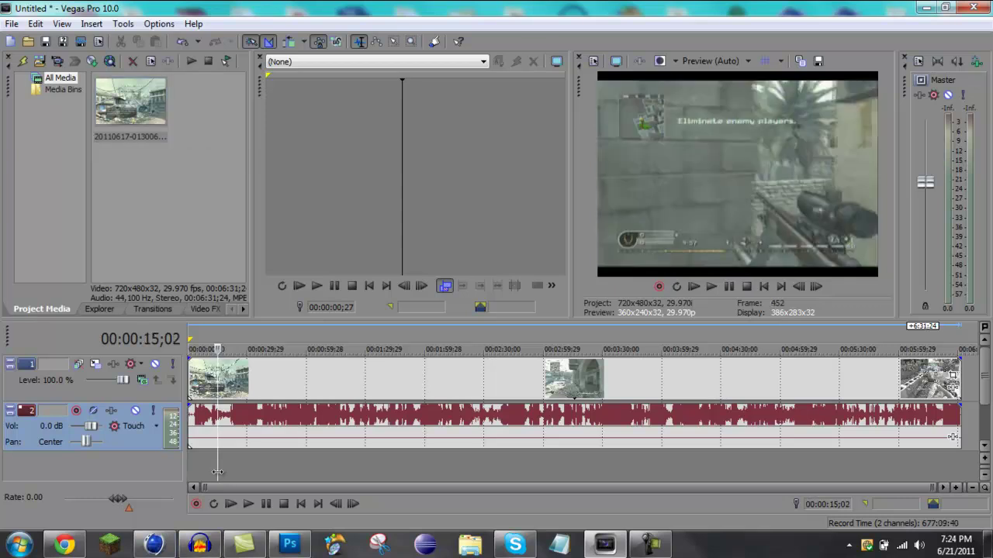
key("Right")
key("Right")
key("Right")
key("Right")
key("Right")
key("Right")
key("Right")
key("Right")
key("Right")
key("Right")
key("Right")
key("Right")
key("Right")
key("Right")
key("Right")
key("Right")
key("Right")
key("Right")
key("Right")
key("Right")
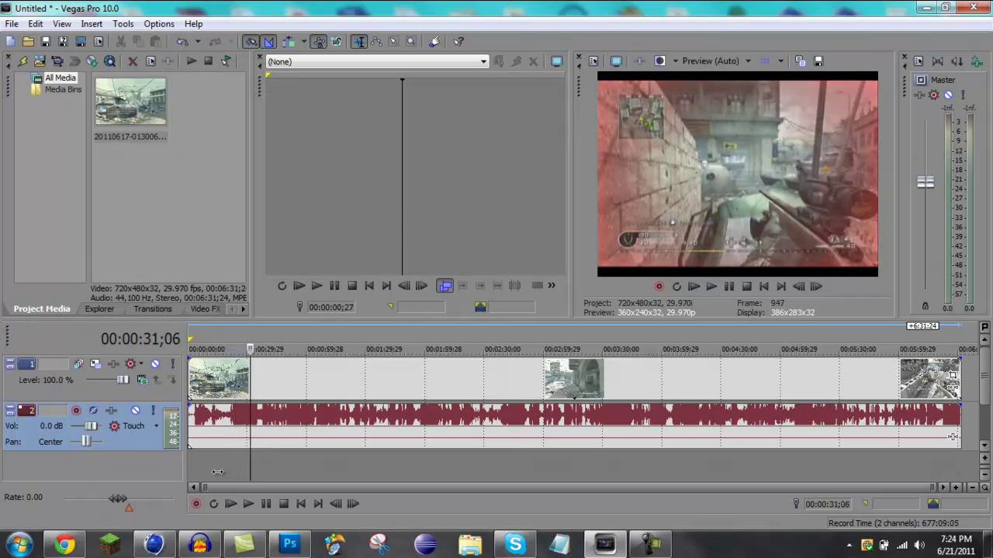
key("Left")
key("Left")
key("Left")
key("Left")
key("Left")
key("Left")
key("Left")
key("Left")
key("Left")
key("Left")
key("Left")
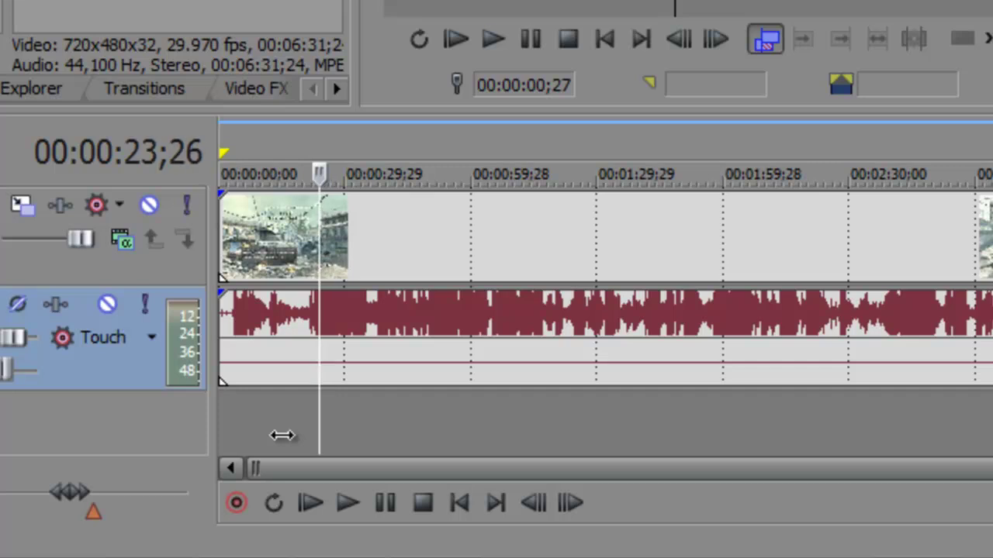
key("Right")
key("shift+Right")
key("shift+Right")
key("shift+Right")
key("shift+Right")
key("shift+Right")
key("shift+Right")
key("shift+Right")
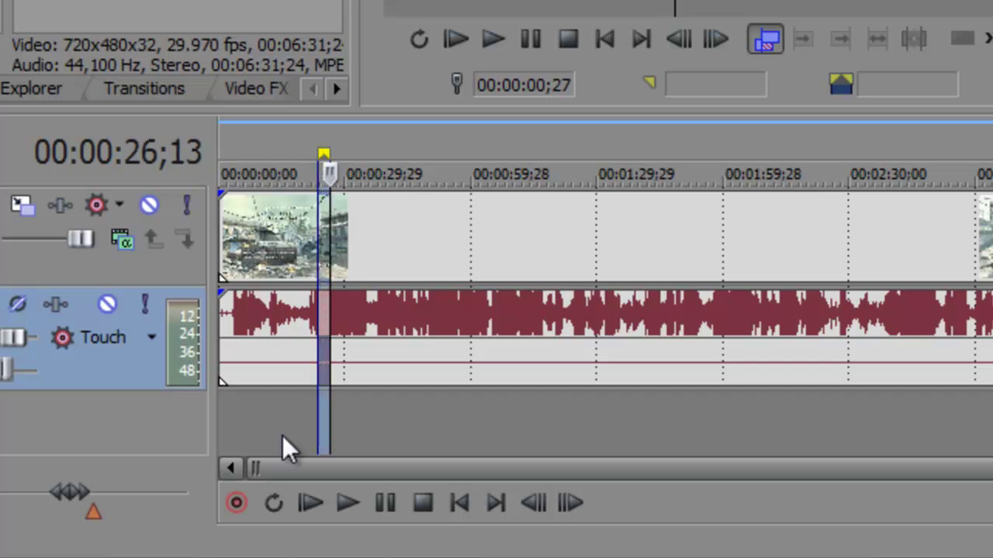
key("shift+Right")
key("shift+Right")
key("shift+Right")
key("shift+Right")
key("shift+Right")
key("shift+Right")
key("shift+Right")
key("shift+Right")
key("shift+Right")
key("shift+Right")
key("shift+Right")
key("shift+Right")
key("shift+Right")
key("shift+Right")
key("shift+Right")
key("shift+Right")
key("shift+Right")
key("shift+Right")
key("shift+Right")
key("shift+Right")
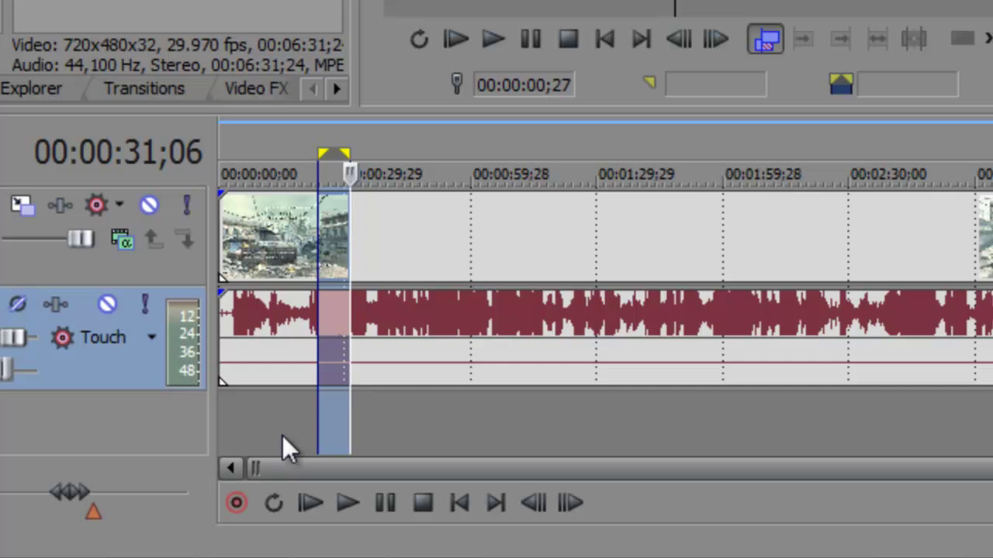
key("s")
Delete the segments before and after the short middle segment and move that remaining segment to the start of the timeline.
left_click(271, 326)
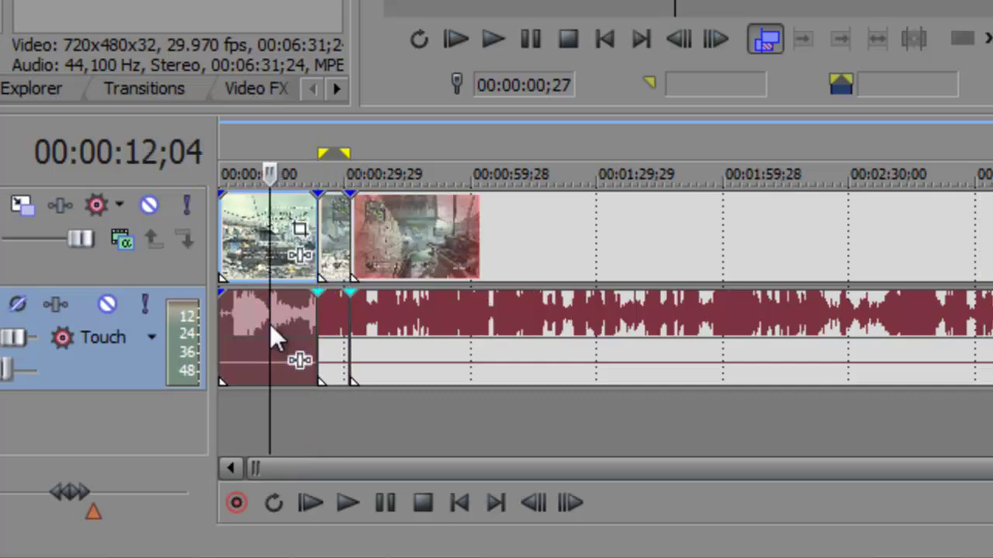
left_click(321, 245)
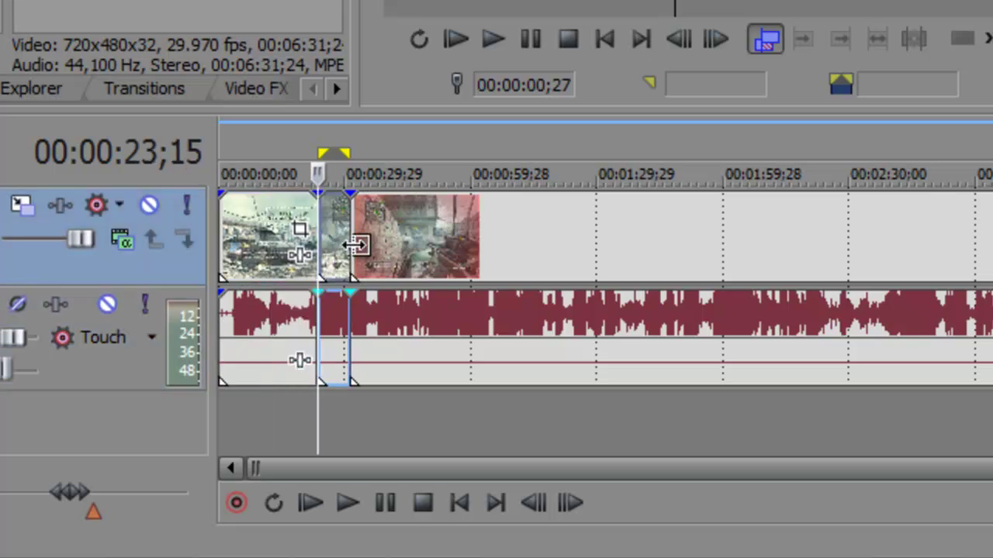
left_click(353, 245)
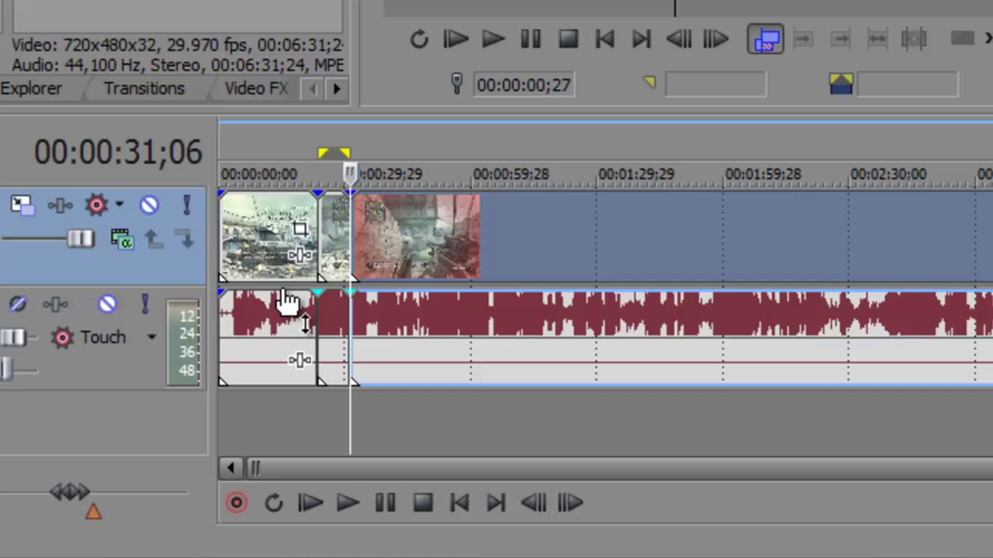
left_click(258, 246)
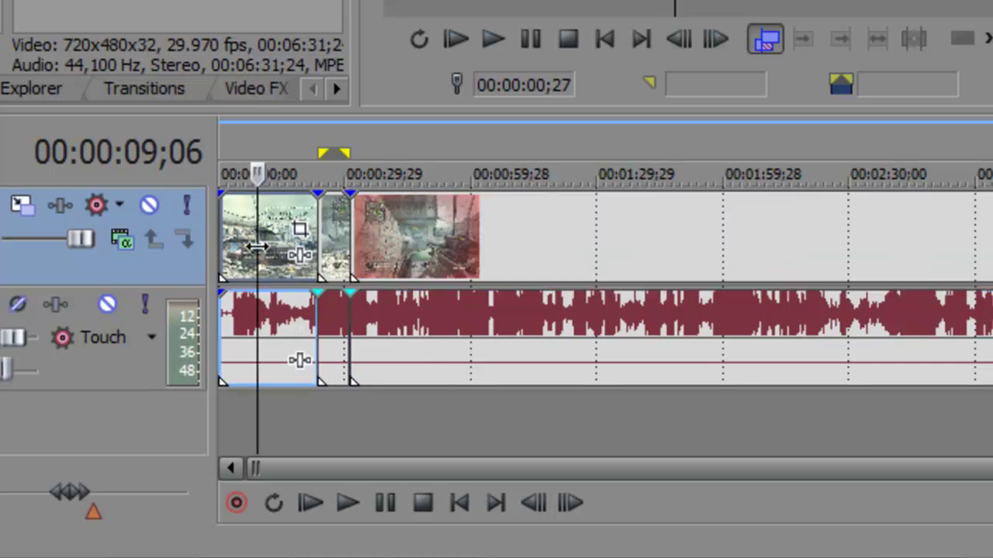
key("Delete")
left_click(678, 251)
key("Delete")
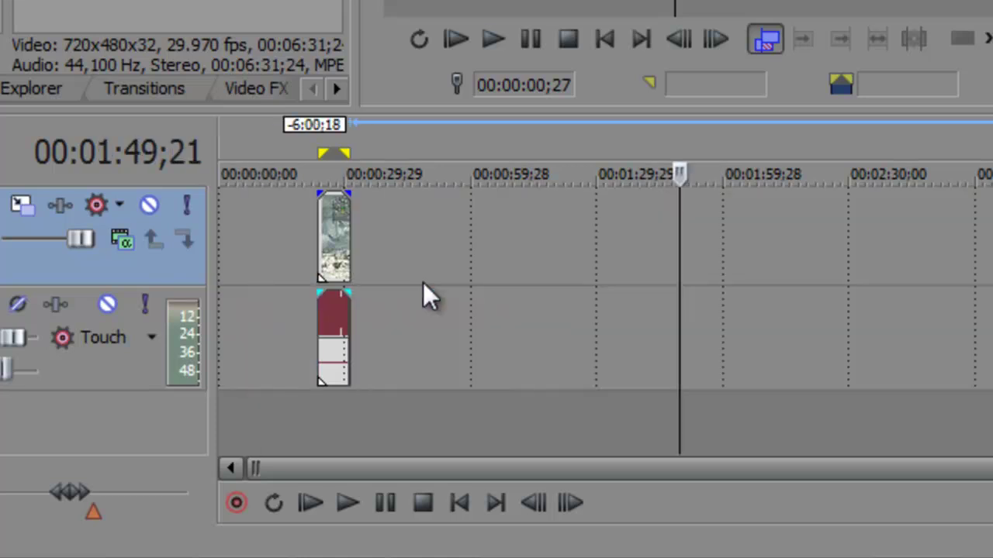
left_click_drag(358, 273, 217, 282)
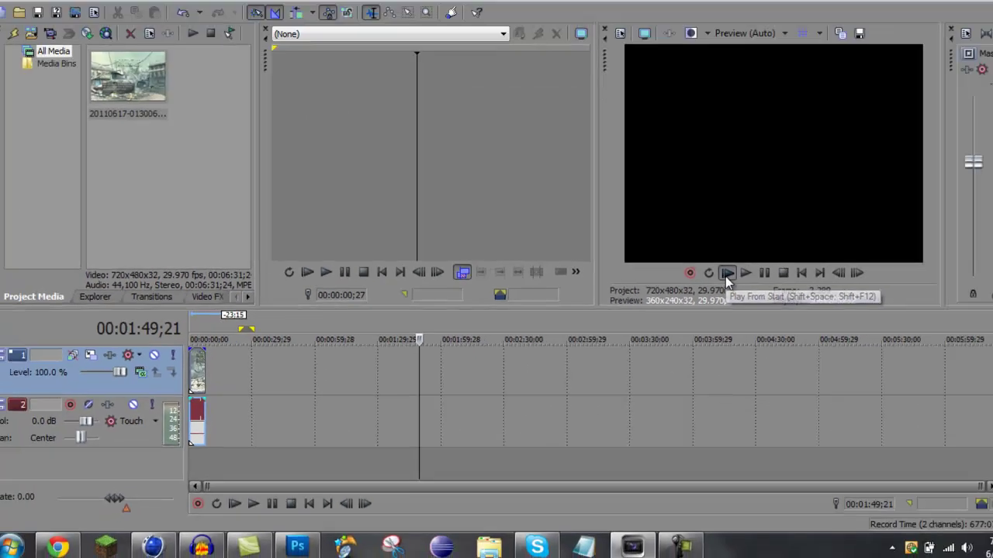
Briefly play the trimmed clip from the start and lower the audio track's volume to -35.3 dB.
left_click(726, 277)
left_click(693, 288)
left_click(729, 285)
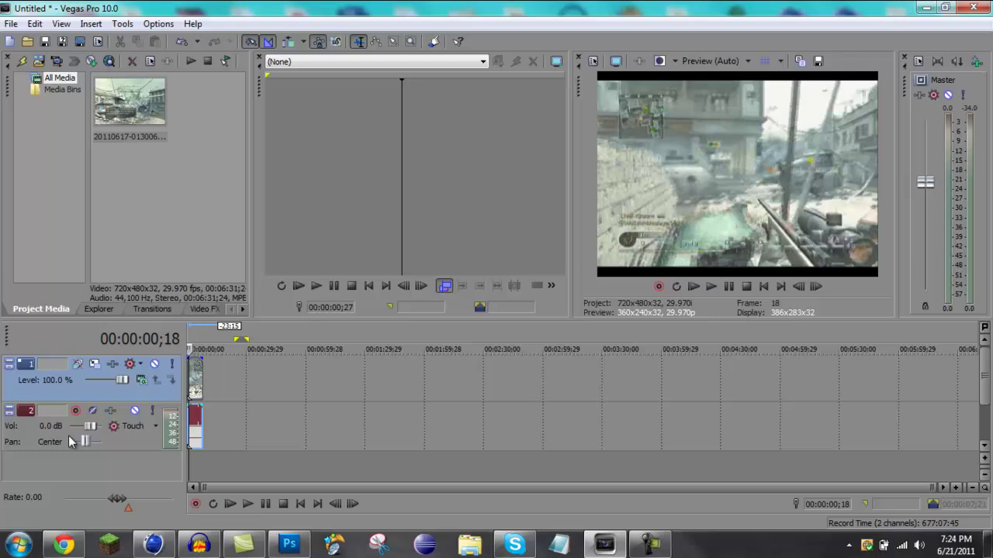
left_click_drag(85, 429, 74, 429)
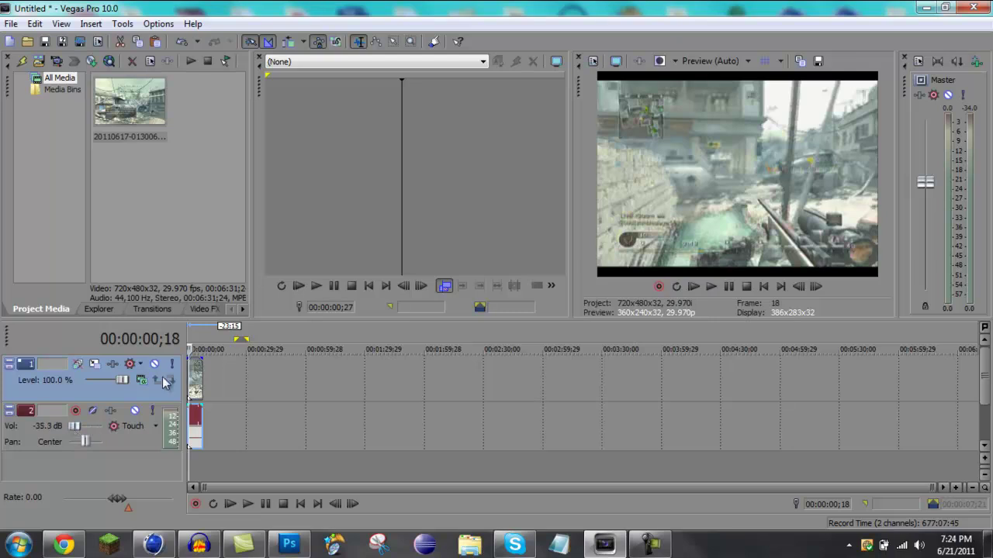
Play through the trimmed clip to locate the first scoped shot and split it at 00:00:02;02.
left_click(711, 286)
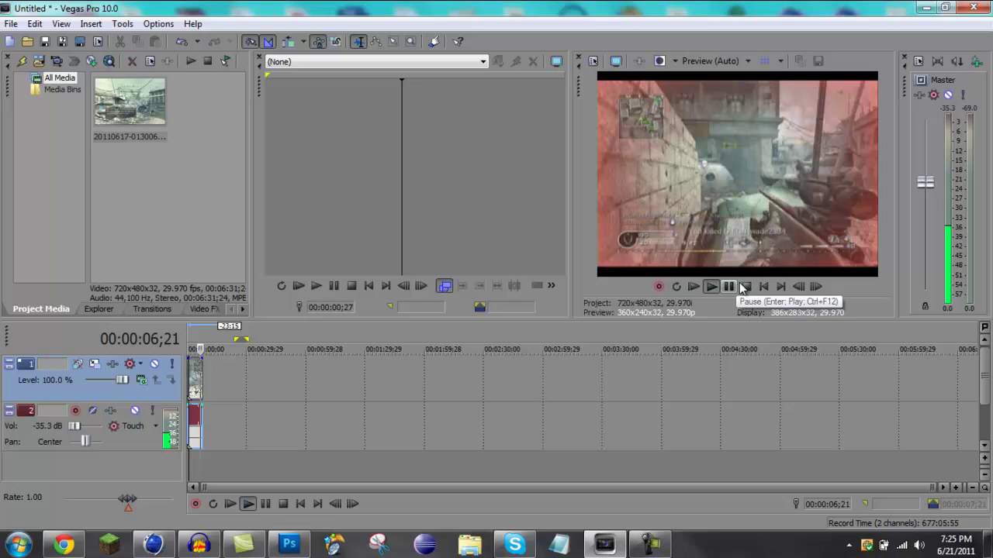
left_click(746, 287)
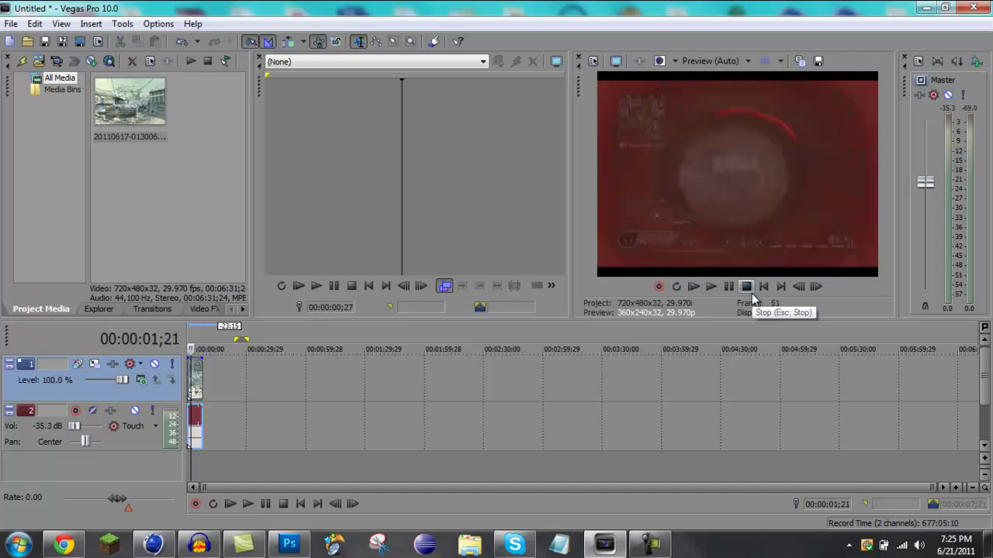
key("Left")
key("Left")
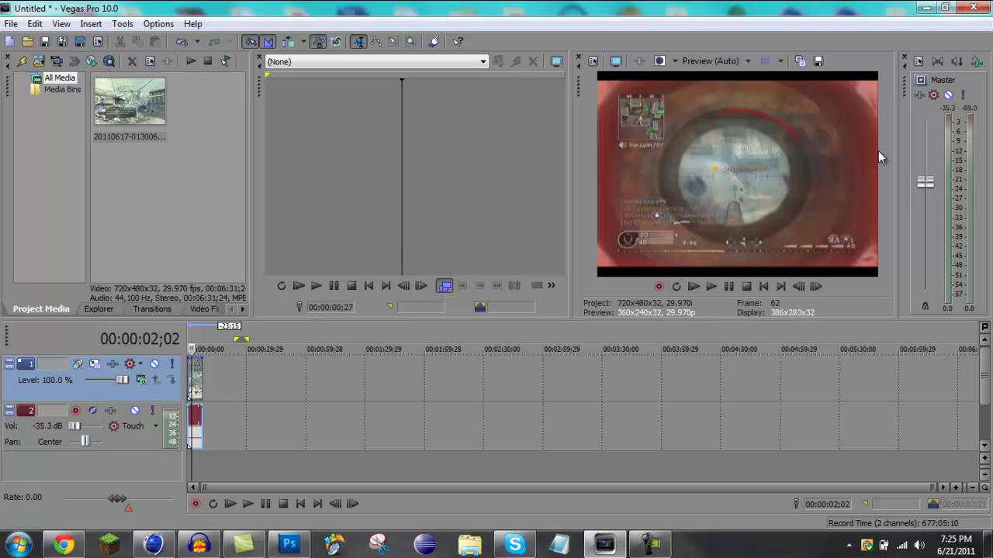
key("s")
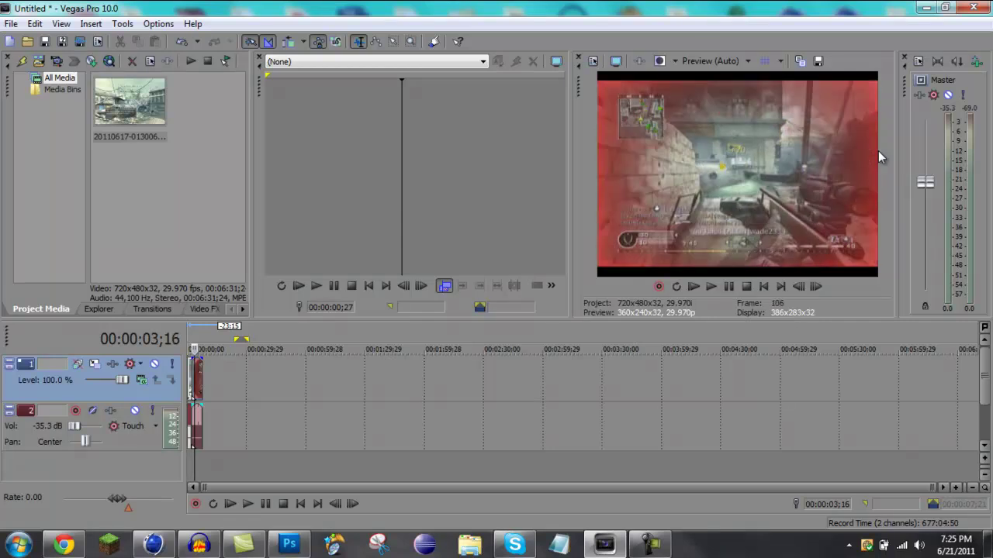
Locate the next scoped shot frame by frame and split the clip at 00:00:05;02.
key("space")
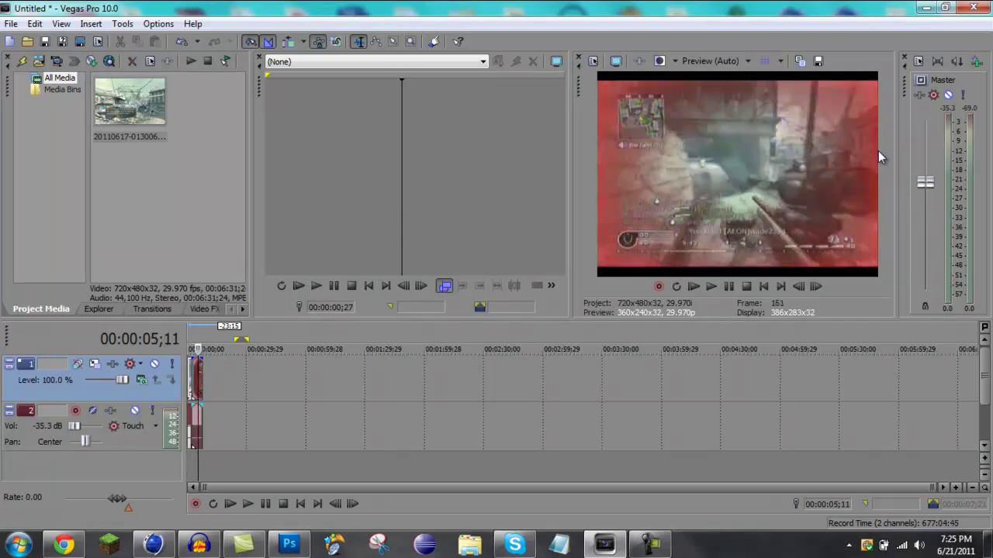
key("space")
key("alt+Left")
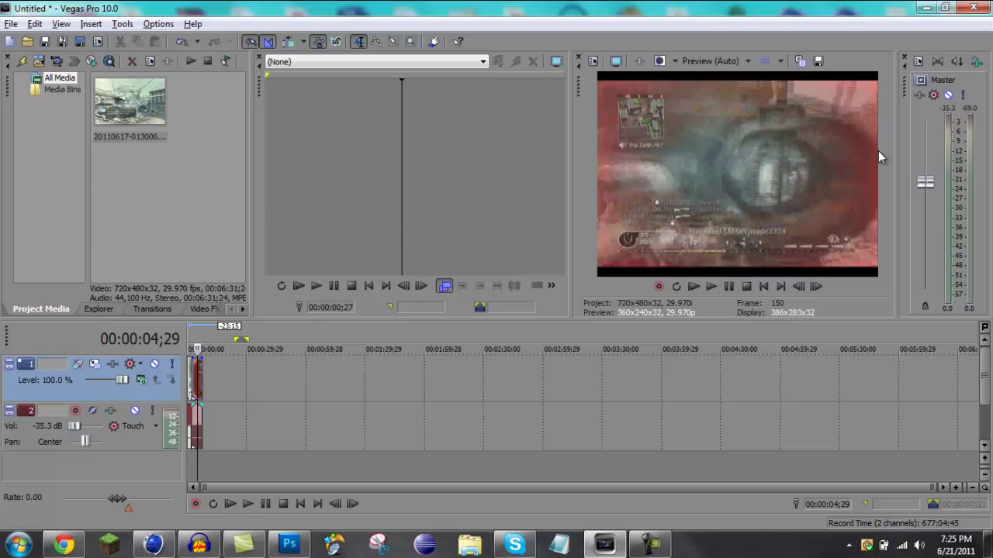
key("alt+Right")
key("alt+Right")
key("alt+Right")
key("alt+Right")
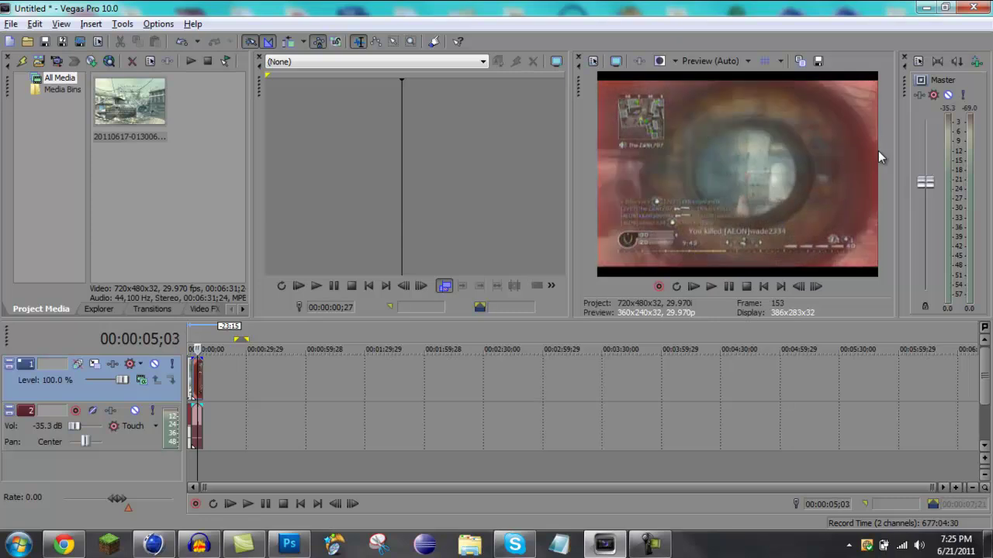
key("alt+Left")
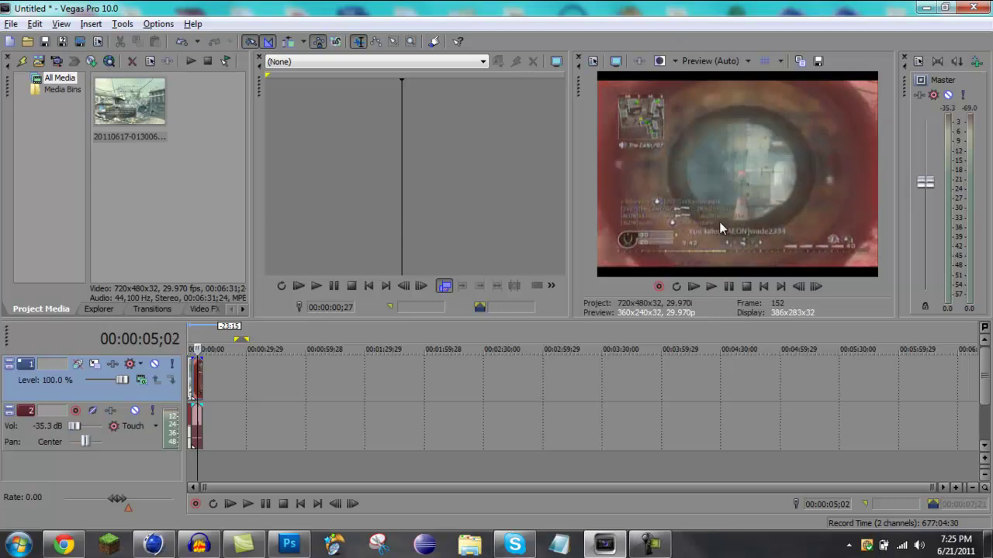
key("s")
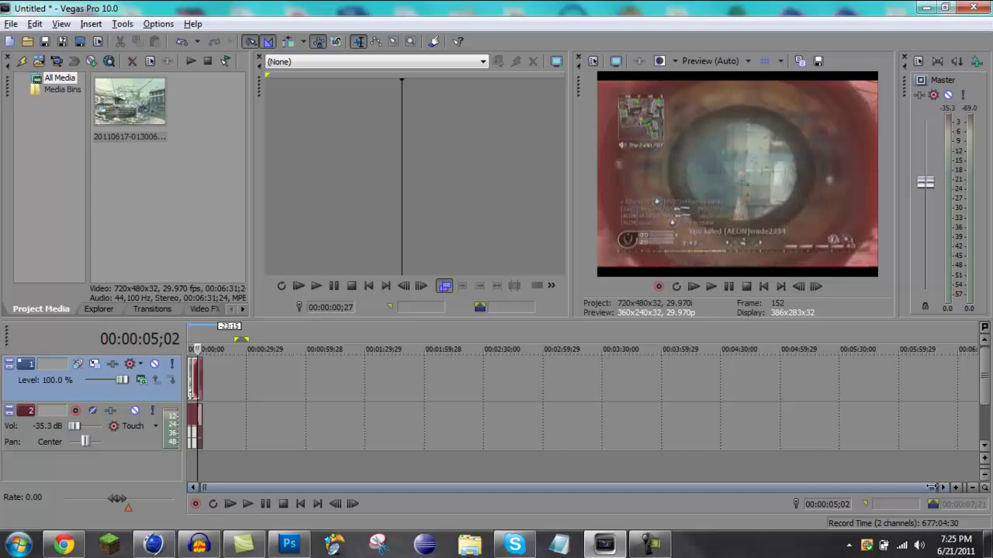
Flip the middle segment horizontally with Event Pan/Crop, giving its frame a width of about -721.8.
left_click_drag(933, 487, 256, 458)
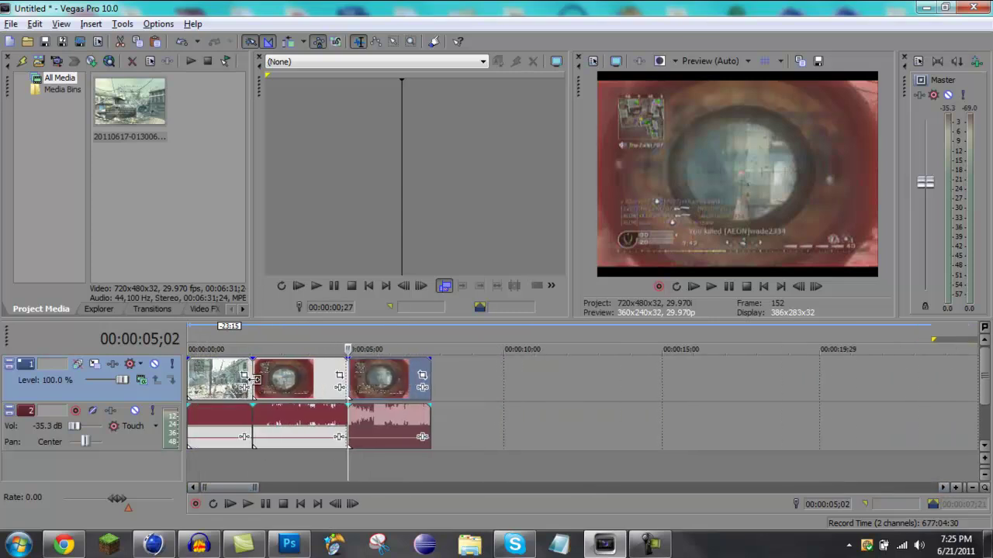
left_click(339, 378)
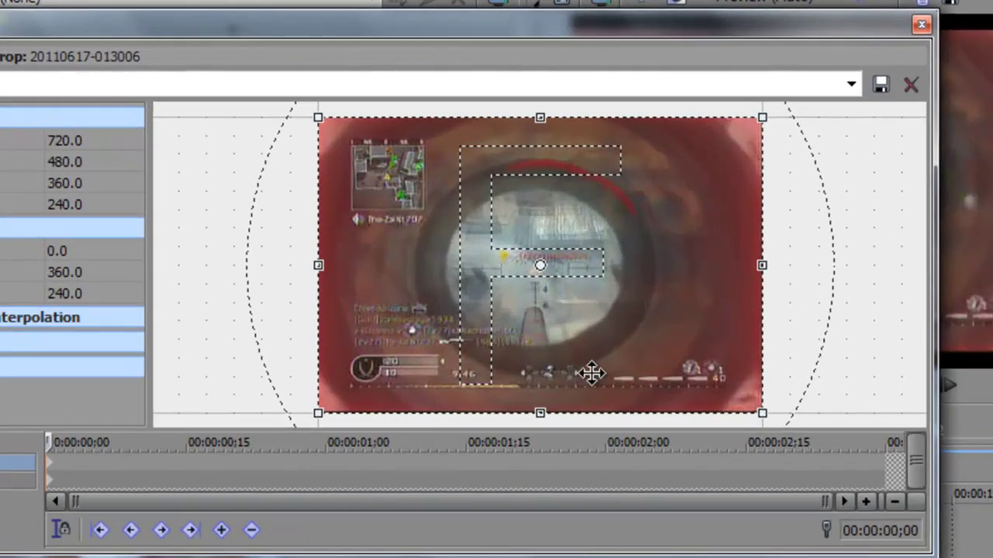
left_click_drag(760, 268, 313, 294)
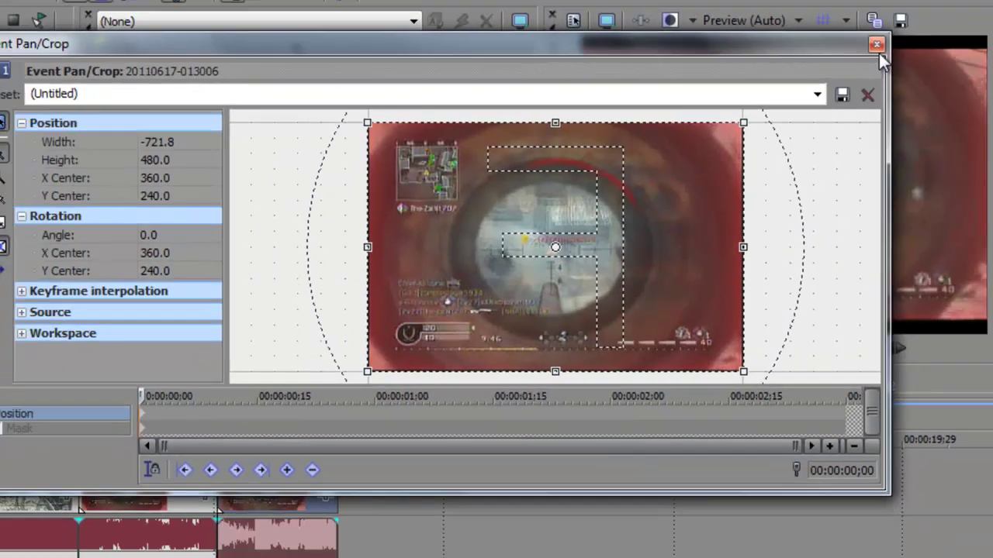
left_click(921, 25)
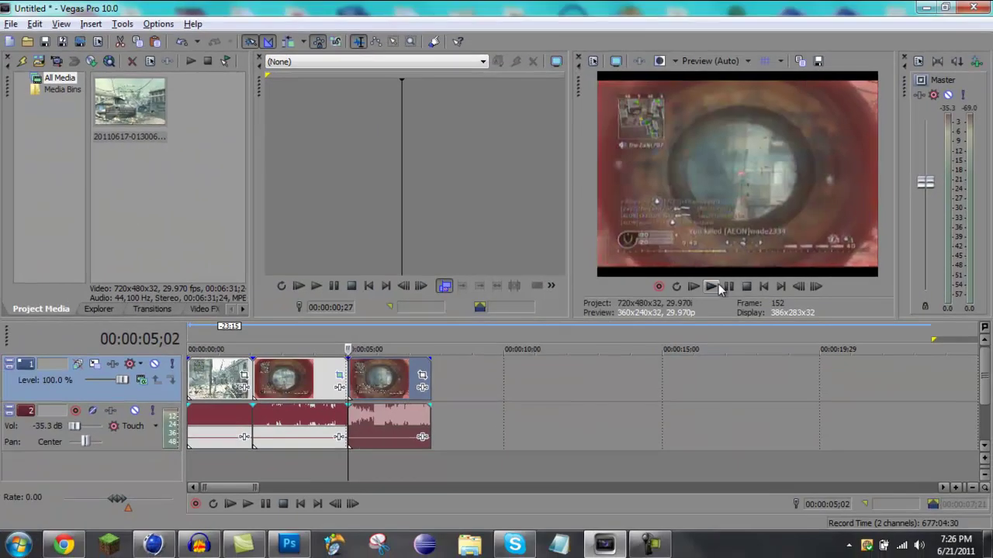
Play back the edited segments to check the horizontal flip and return the playhead to the start.
left_click(715, 285)
left_click(699, 286)
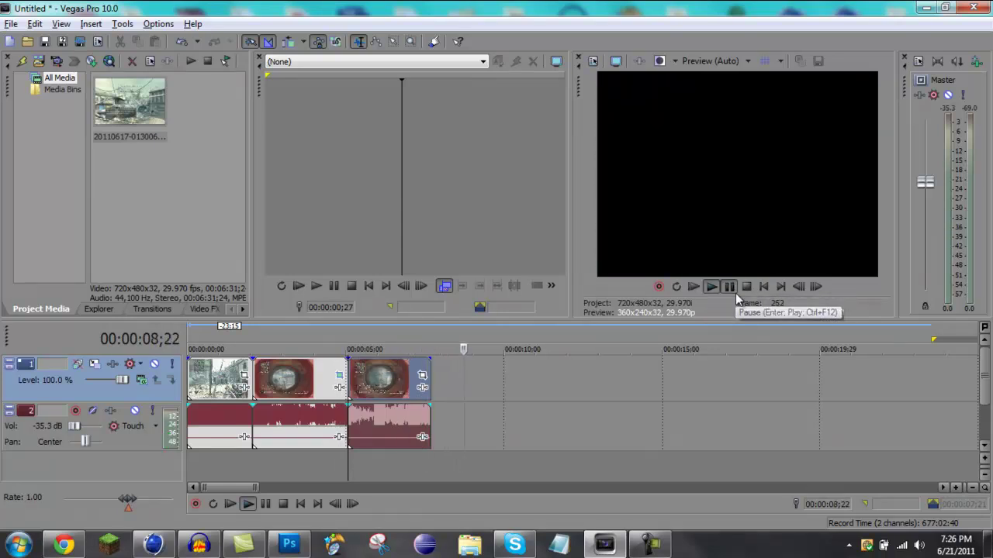
left_click(729, 286)
left_click(762, 287)
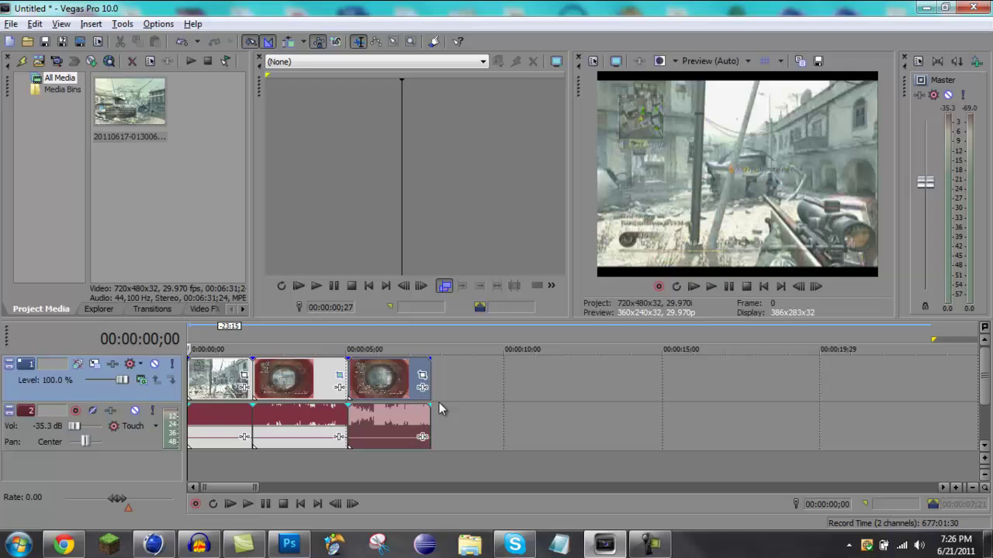
Start a new project with the NTSC DV 720x480, 29.970 fps template, discarding the changes to the current project.
left_click(13, 23)
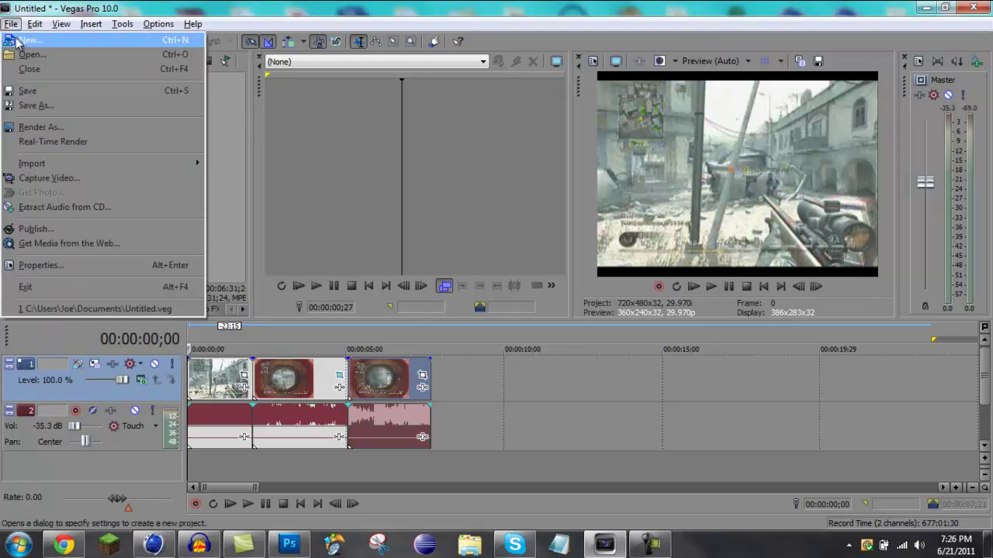
left_click(17, 43)
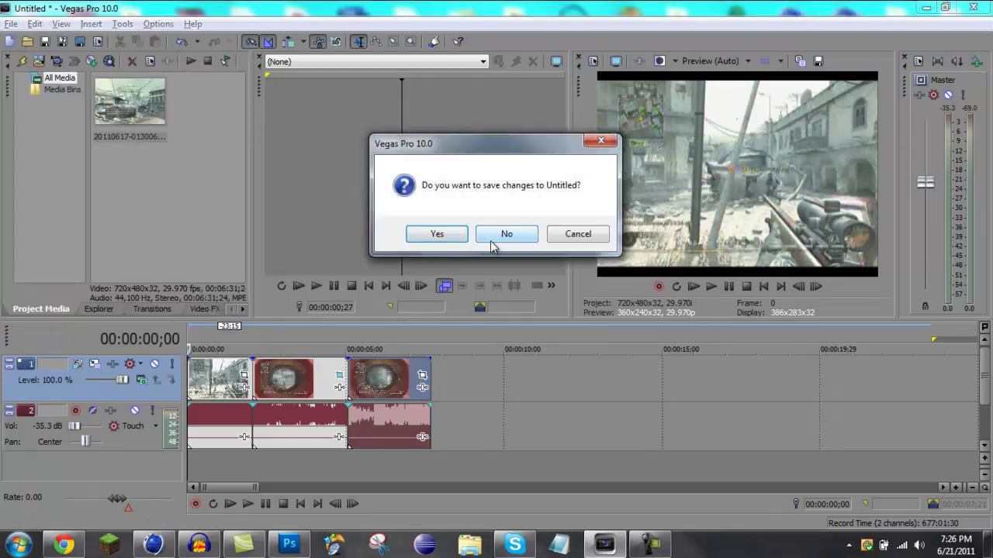
left_click(492, 242)
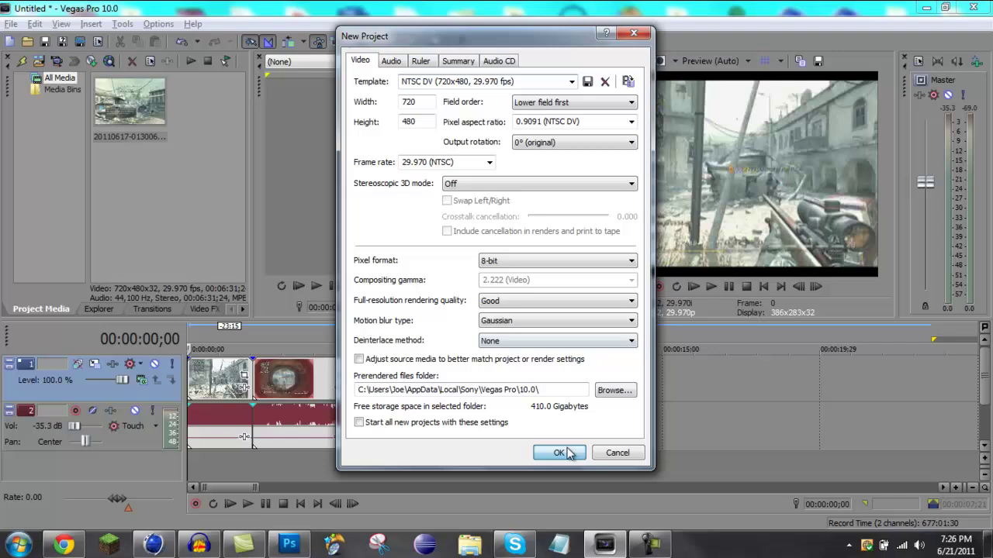
left_click(567, 454)
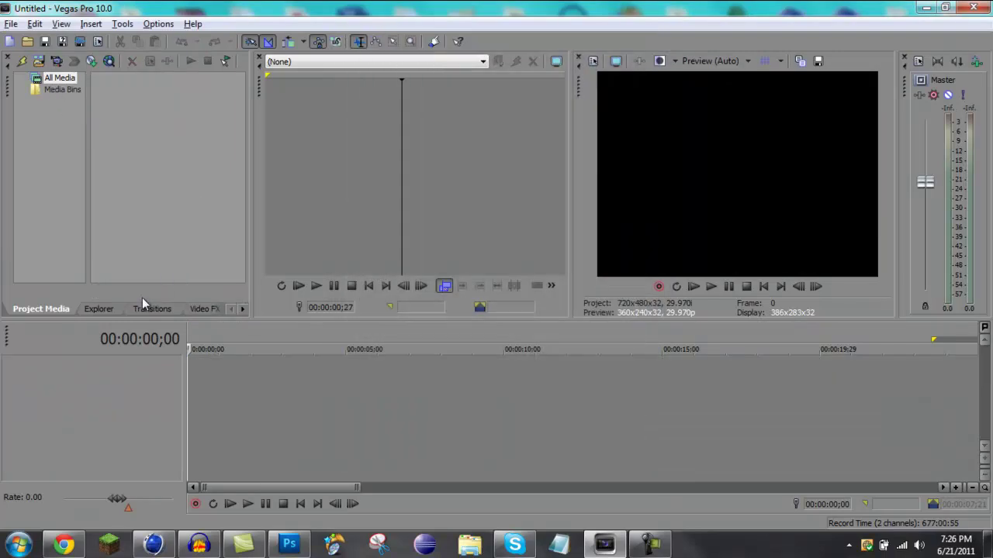
left_click(93, 308)
left_click(43, 309)
left_click(11, 24)
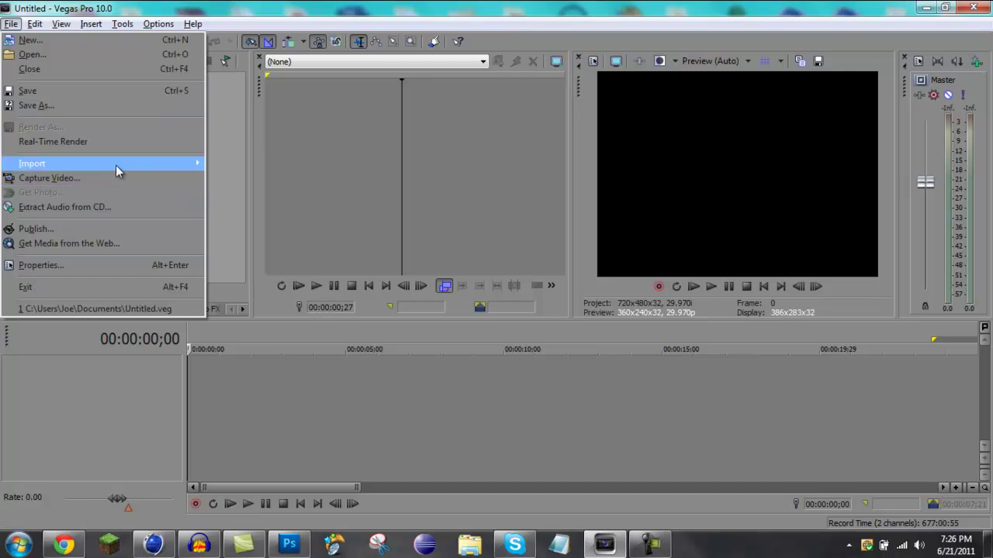
mouse_move(151, 165)
left_click(234, 163)
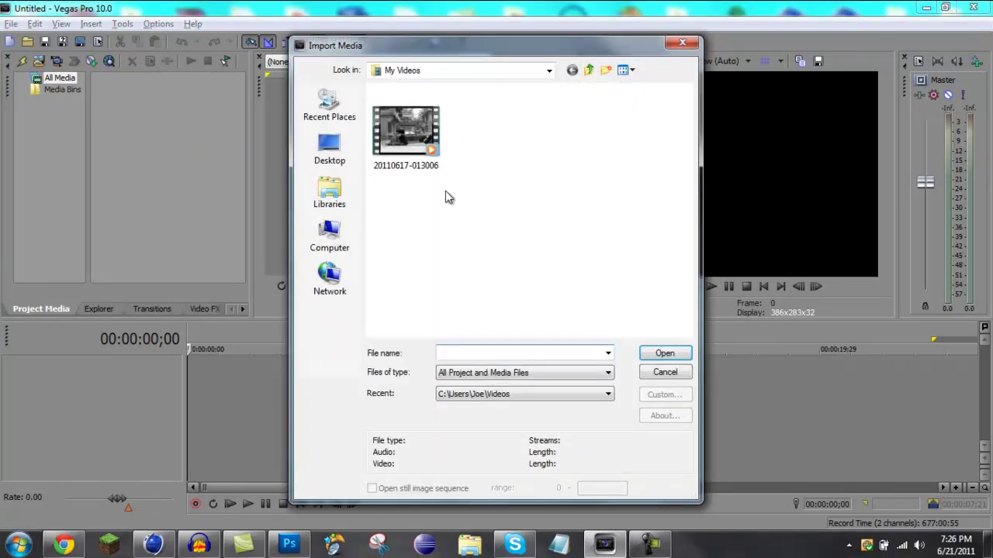
double_click(397, 136)
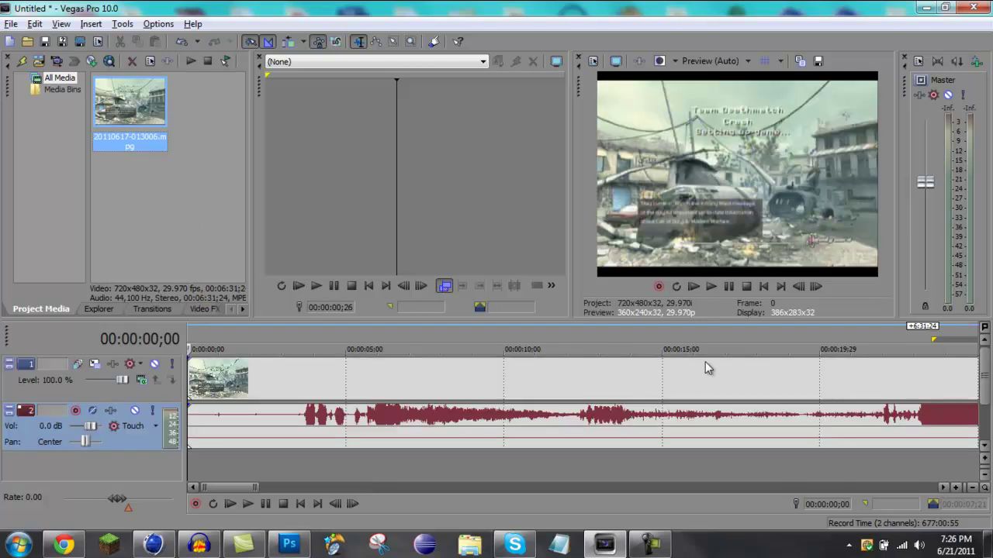
Play and scrub through the gameplay footage to find a sequence of scoped shots, stopping at 00:01:04;19.
left_click(196, 470)
key("space")
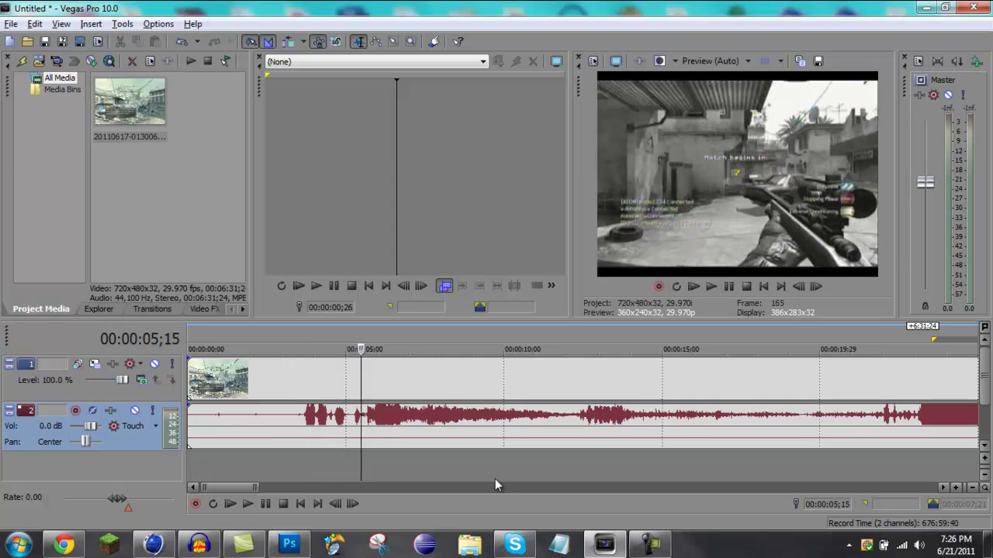
left_click_drag(254, 488, 419, 488)
left_click(342, 473)
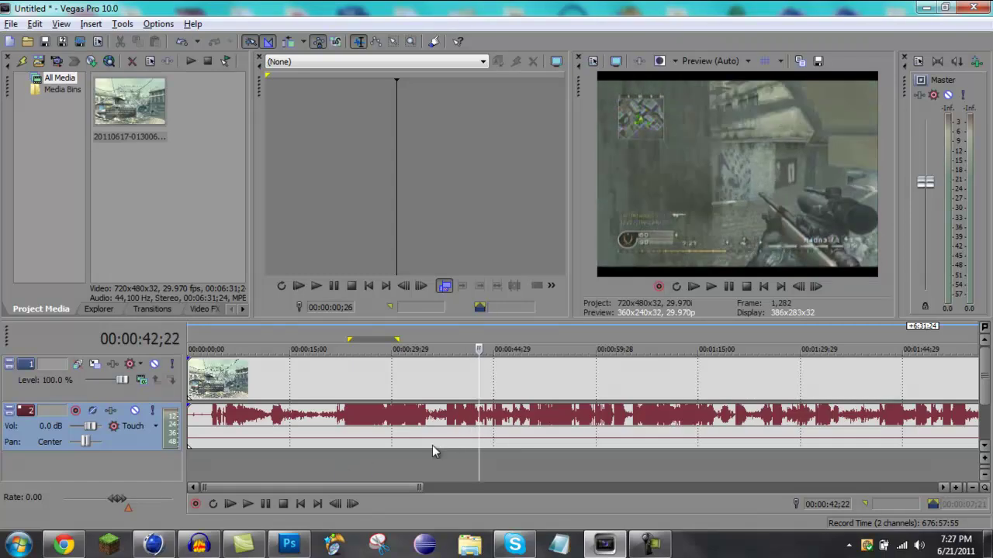
left_click(502, 465)
left_click(517, 465)
key("0")
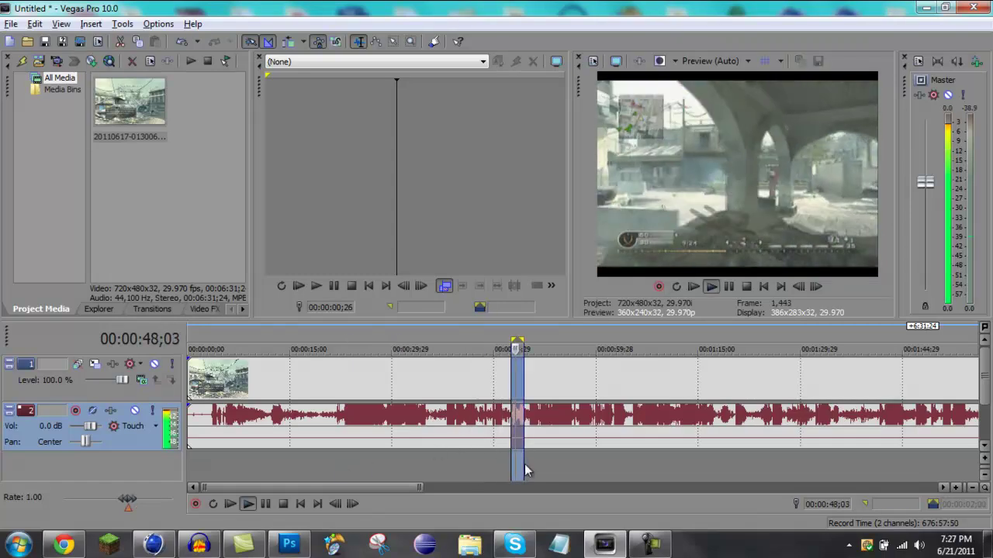
left_click(715, 287)
left_click(718, 288)
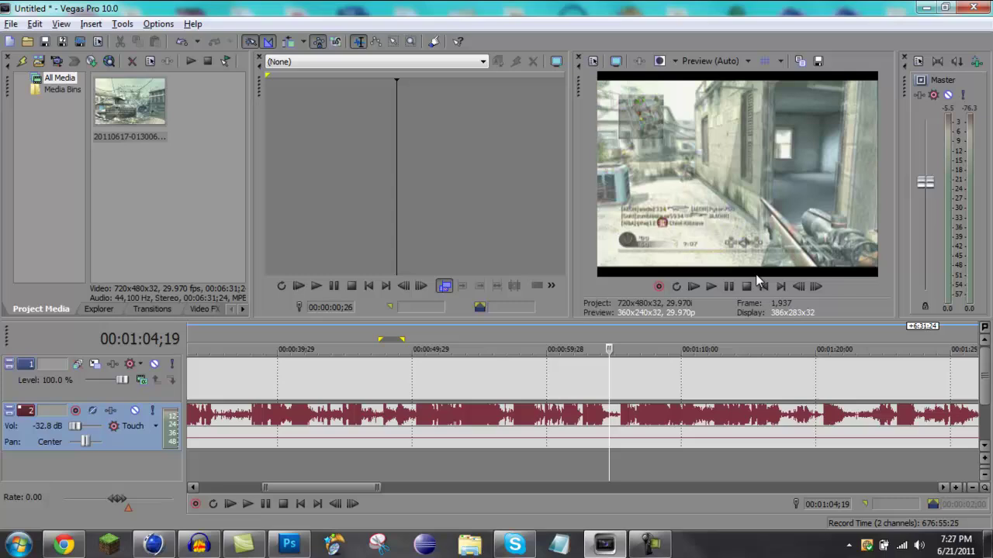
Select the range from 00:01:04;19 to 00:01:09;17 and split the footage at both of its ends.
key("shift+Right")
key("shift+Right")
key("shift+Right")
key("shift+Right")
key("shift+Right")
key("shift+Right")
key("shift+Right")
key("shift+Right")
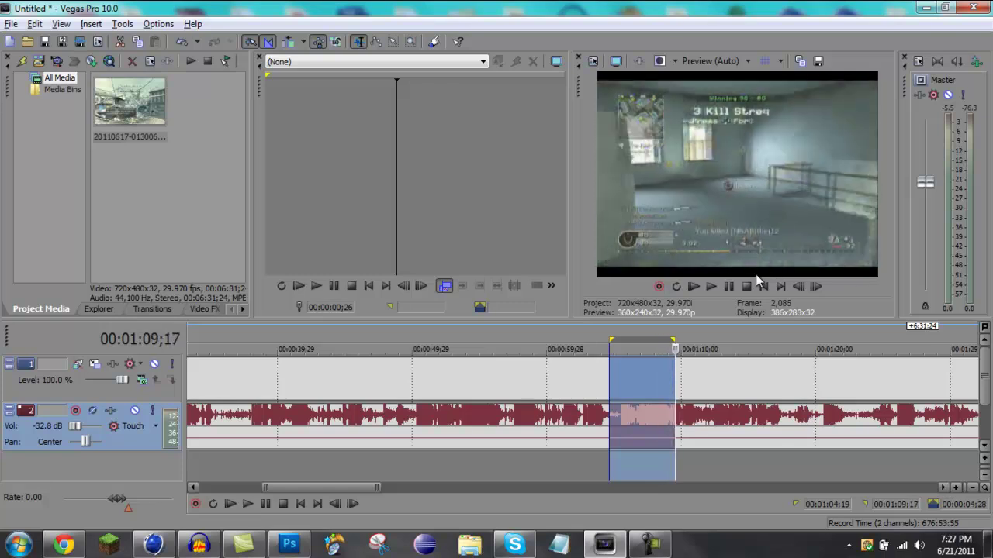
key("s")
Delete the footage before and after the split-out clip and move that clip to the start of the timeline.
left_click(479, 417)
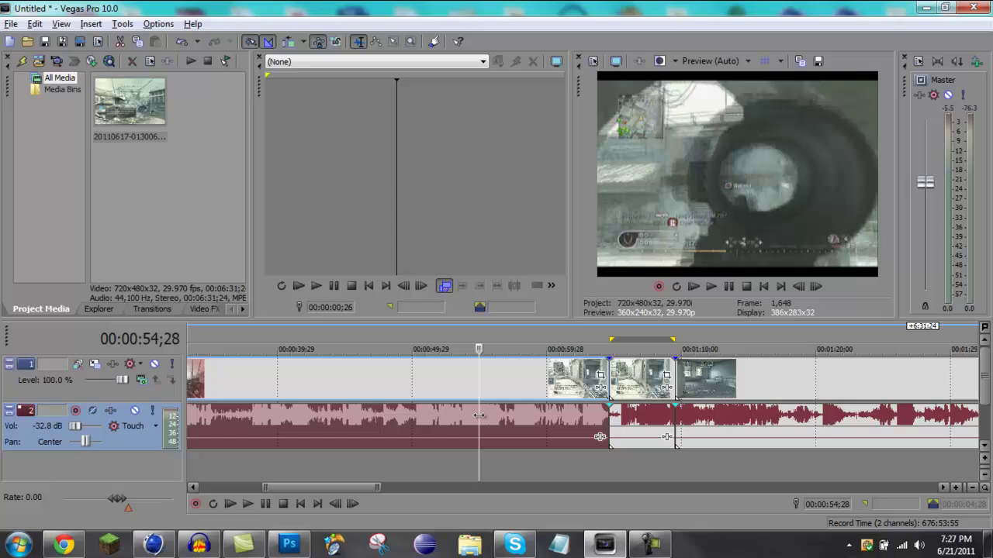
key("Delete")
left_click(813, 391)
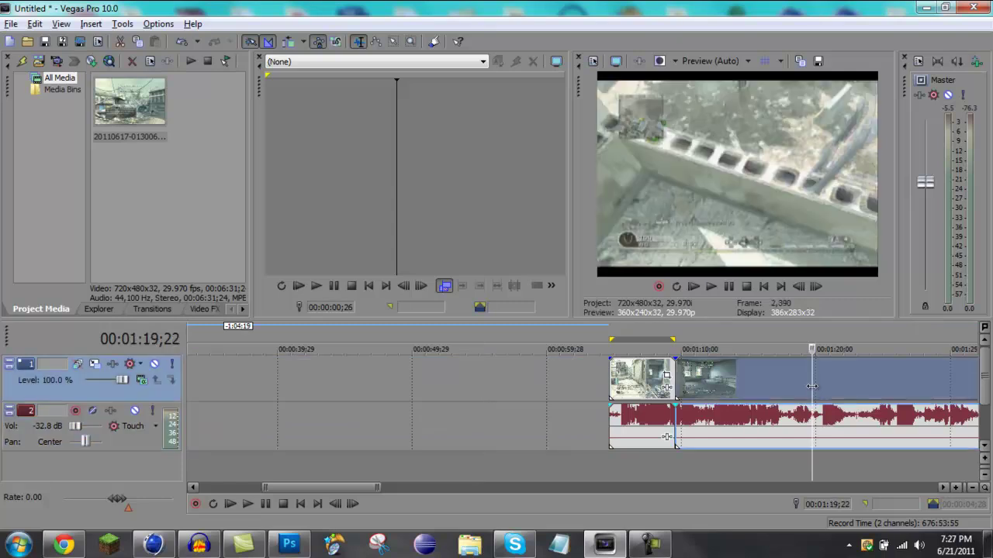
key("Delete")
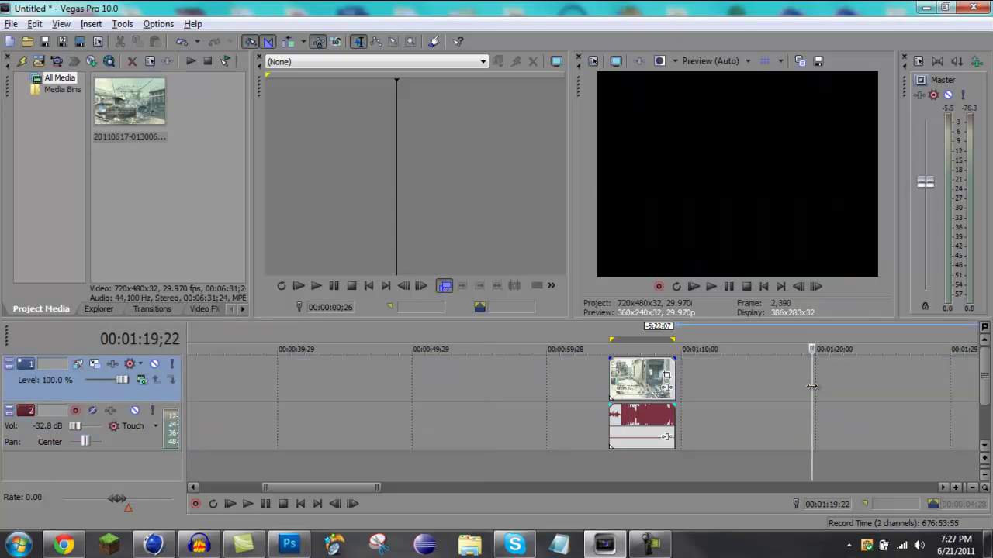
left_click_drag(632, 429, 176, 409)
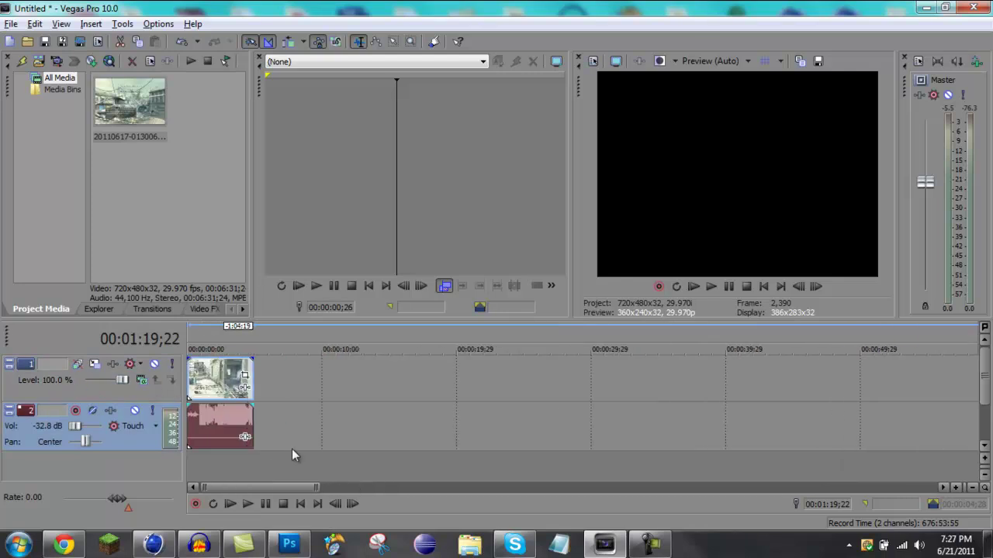
Play the trimmed clip from its start and split it at the first scoped shot, around 00:00:00;25.
left_click(694, 287)
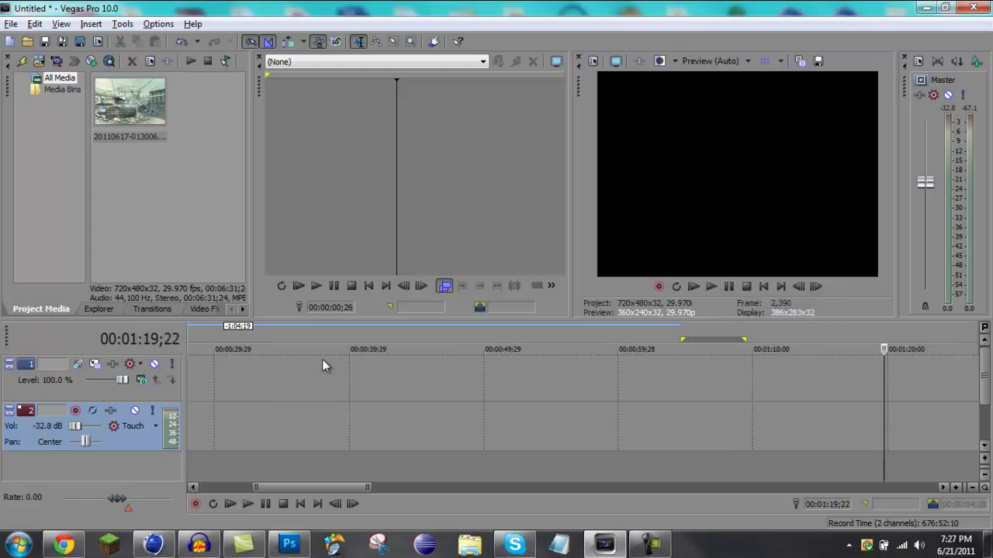
left_click_drag(301, 488, 192, 487)
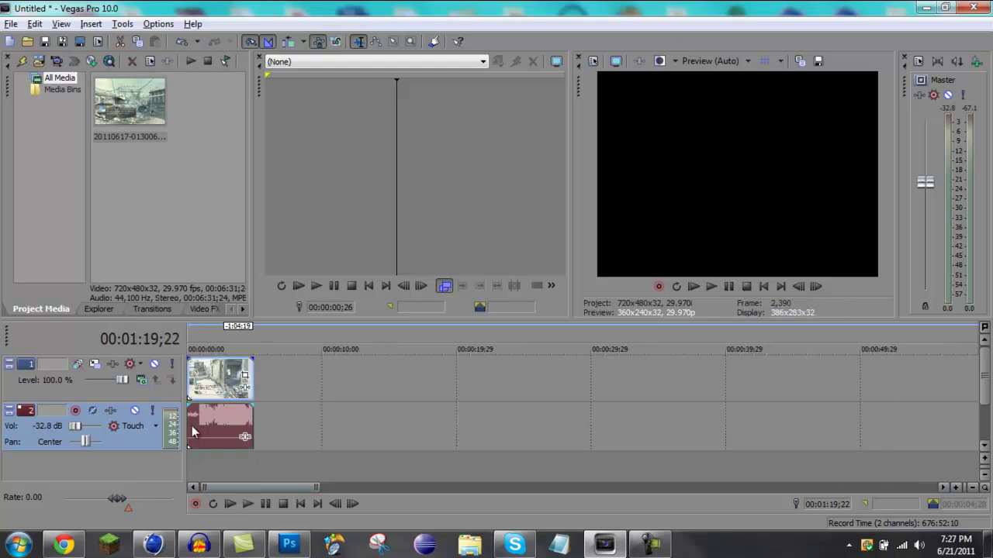
left_click(192, 427)
key("space")
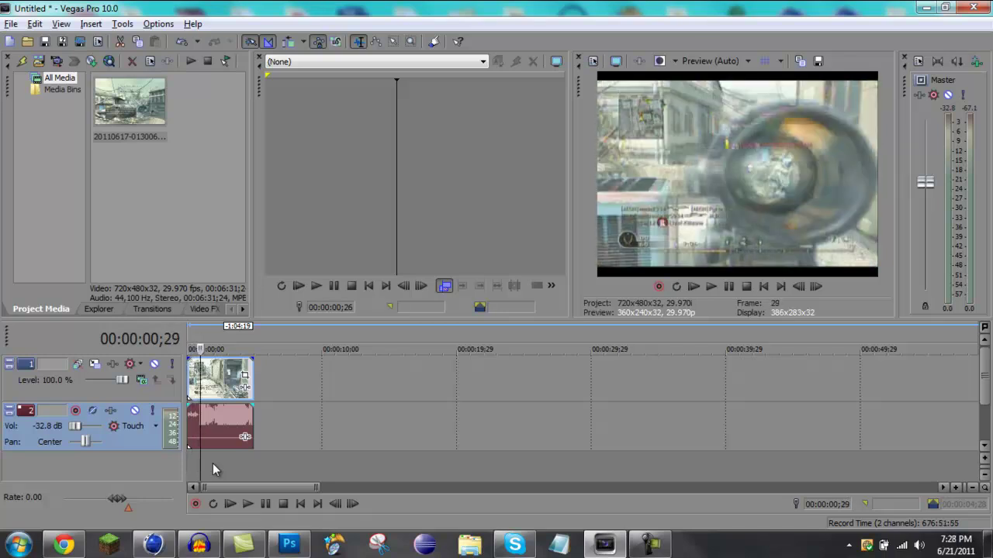
key("alt+Left")
key("alt+Left")
key("alt+Left")
key("alt+Left")
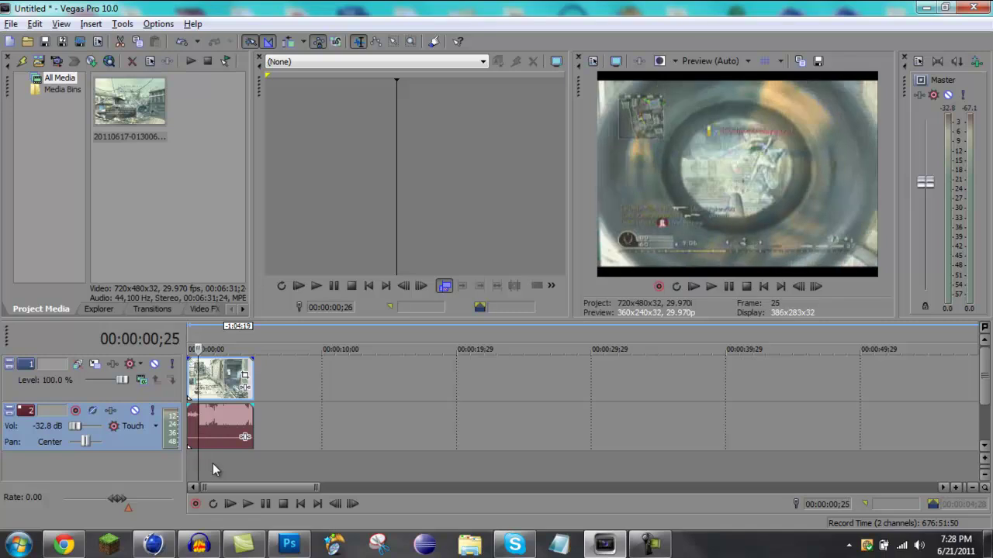
key("Right")
key("s")
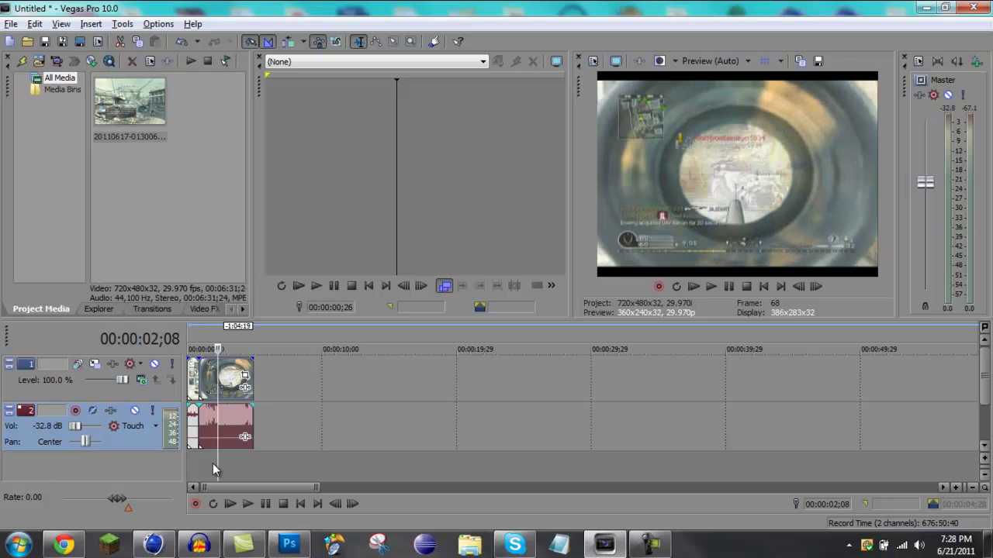
Split the clip at the next scoped shots, at 00:00:02;08 and 00:00:03;08.
key("s")
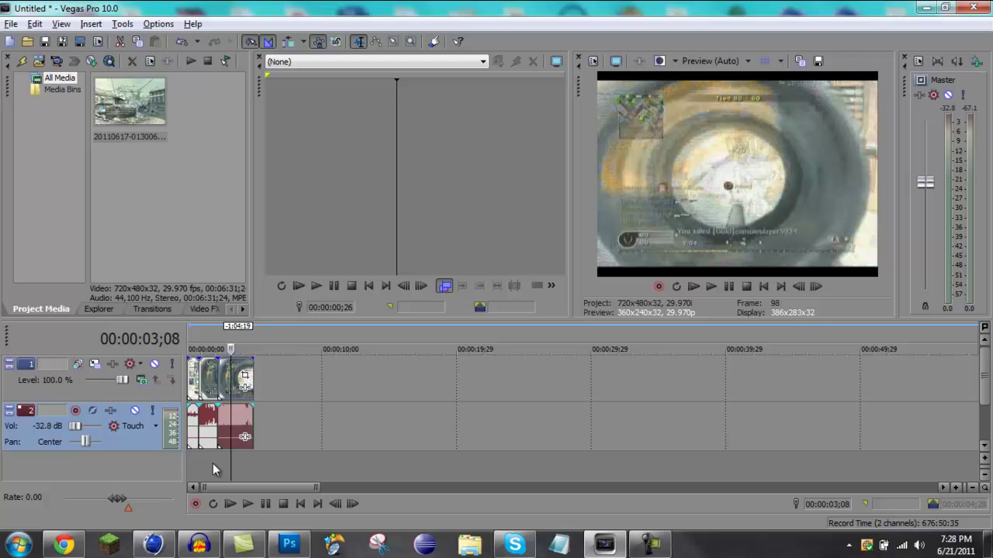
key("s")
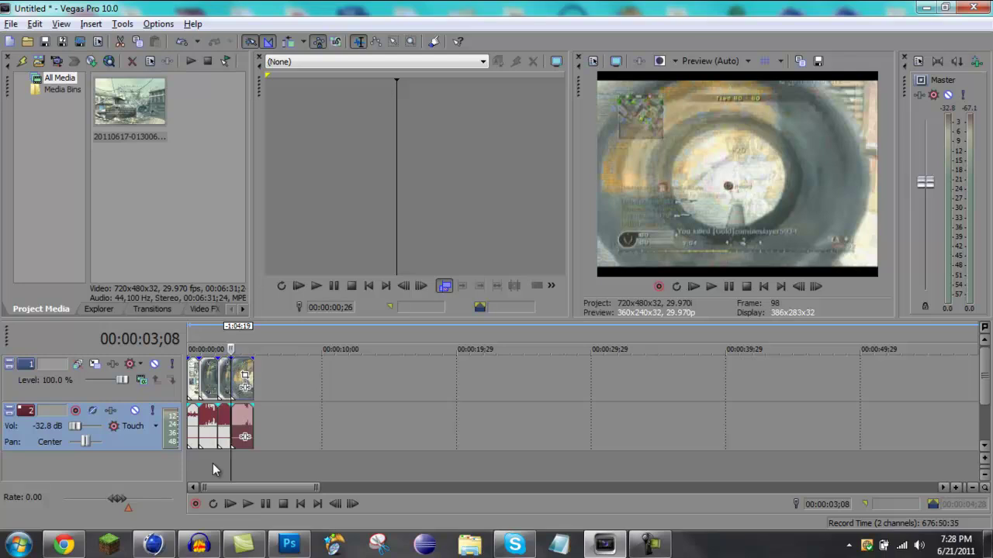
Step through the last segment frame by frame to check for another scoped shot.
key("alt+Right")
key("alt+Right")
key("alt+Right")
key("alt+Right")
key("alt+Right")
key("alt+Right")
key("alt+Right")
key("alt+Right")
key("alt+Right")
key("alt+Right")
key("alt+Right")
key("alt+Right")
key("alt+Right")
key("alt+Right")
key("alt+Right")
key("alt+Right")
key("alt+Right")
key("alt+Right")
key("alt+Right")
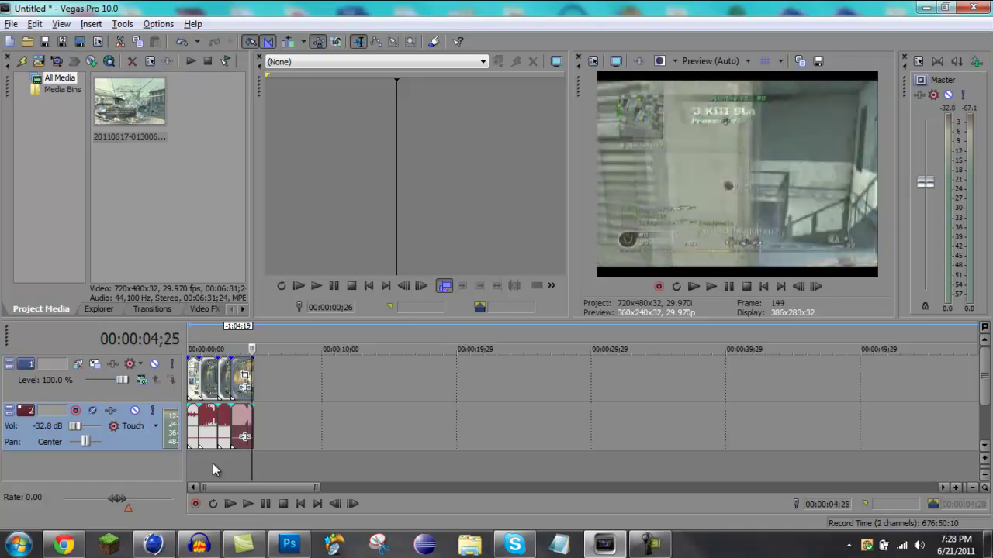
key("Left")
key("Left")
key("Left")
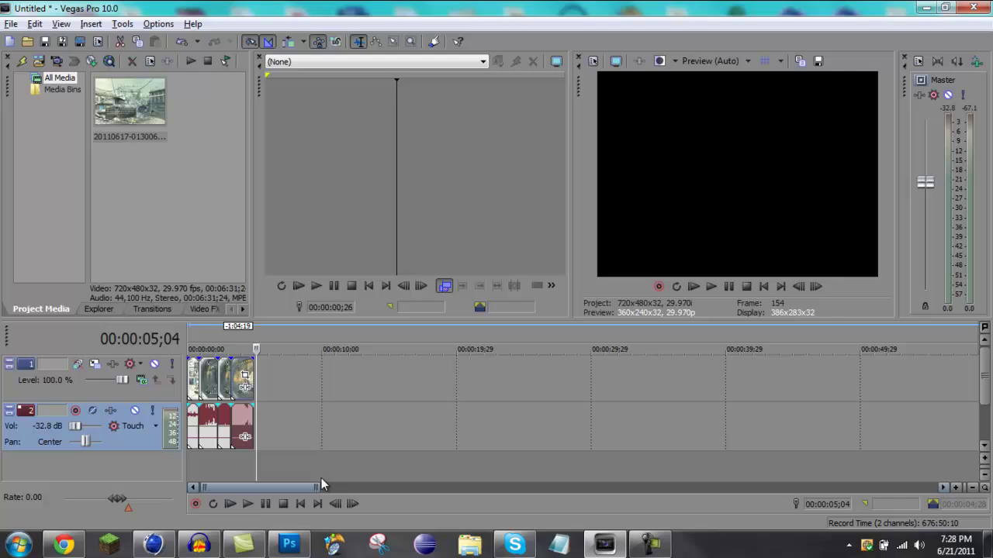
Flip the second segment horizontally with Event Pan/Crop, giving its frame a width of about -717.8.
left_click_drag(320, 487, 253, 486)
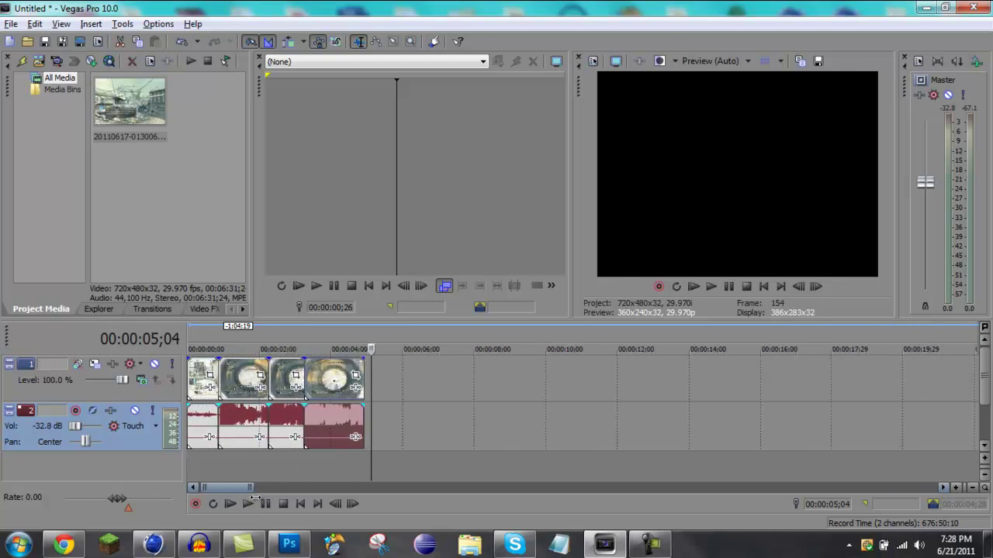
left_click(261, 376)
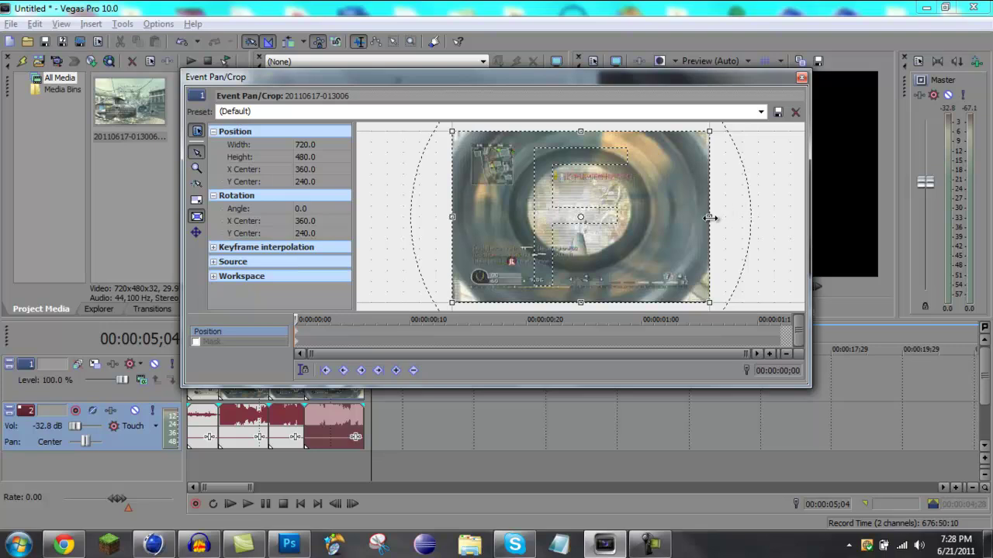
left_click_drag(710, 218, 453, 228)
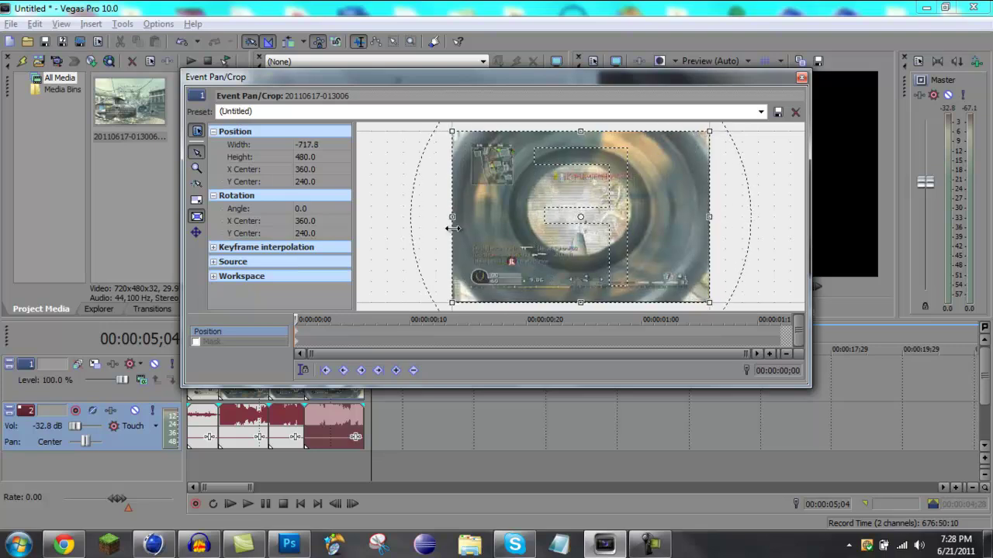
left_click(802, 78)
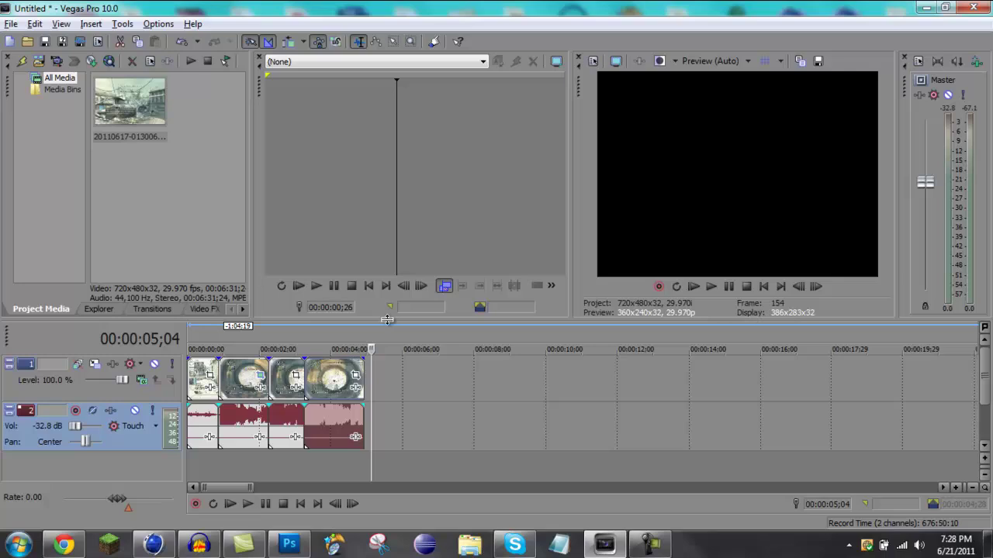
Flip the fourth segment horizontally with Event Pan/Crop, giving its frame a width of about -721.8.
left_click(355, 376)
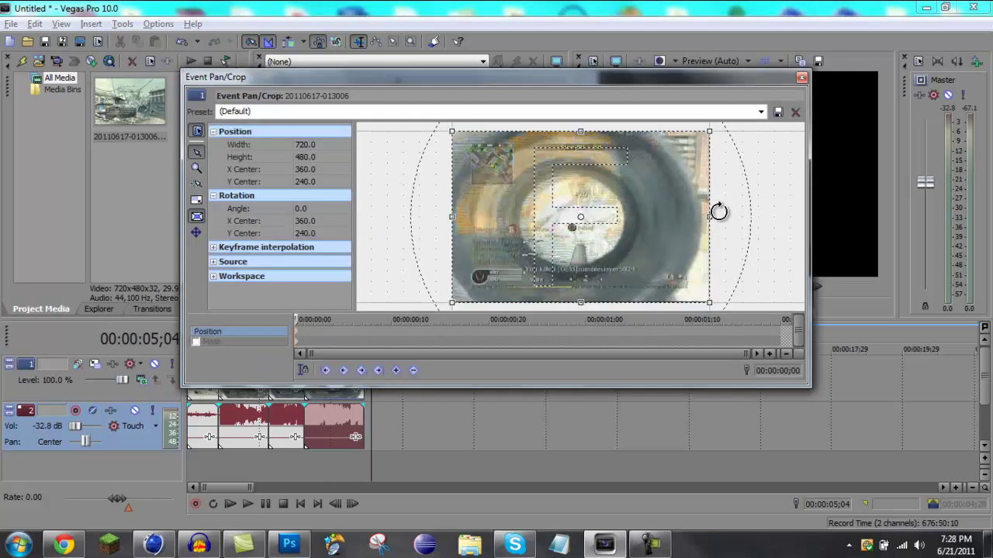
left_click_drag(714, 217, 450, 245)
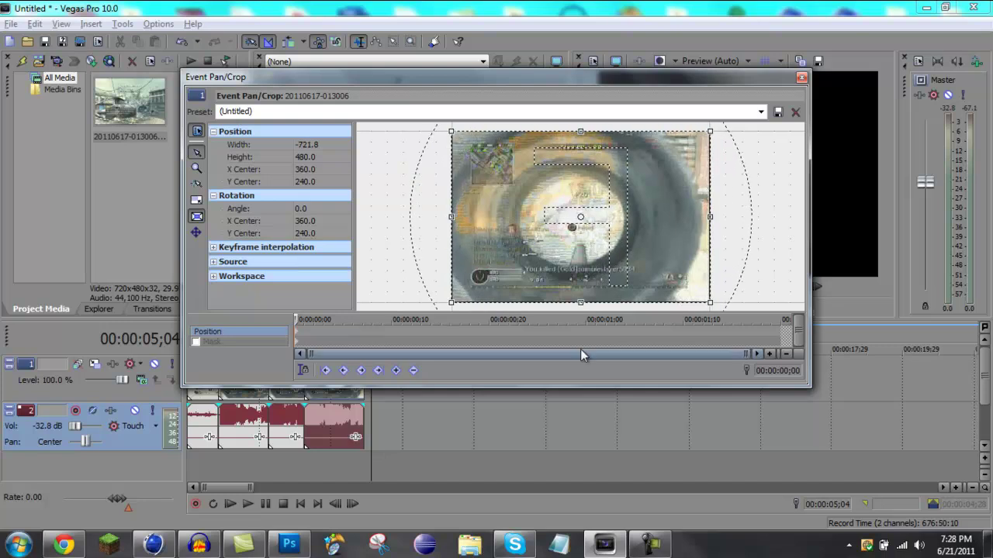
left_click(655, 541)
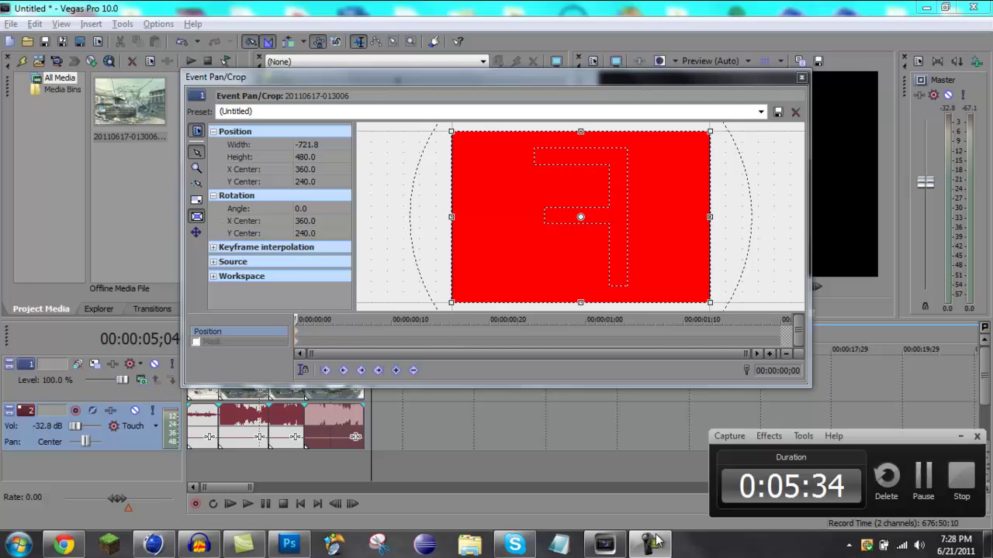
left_click(624, 429)
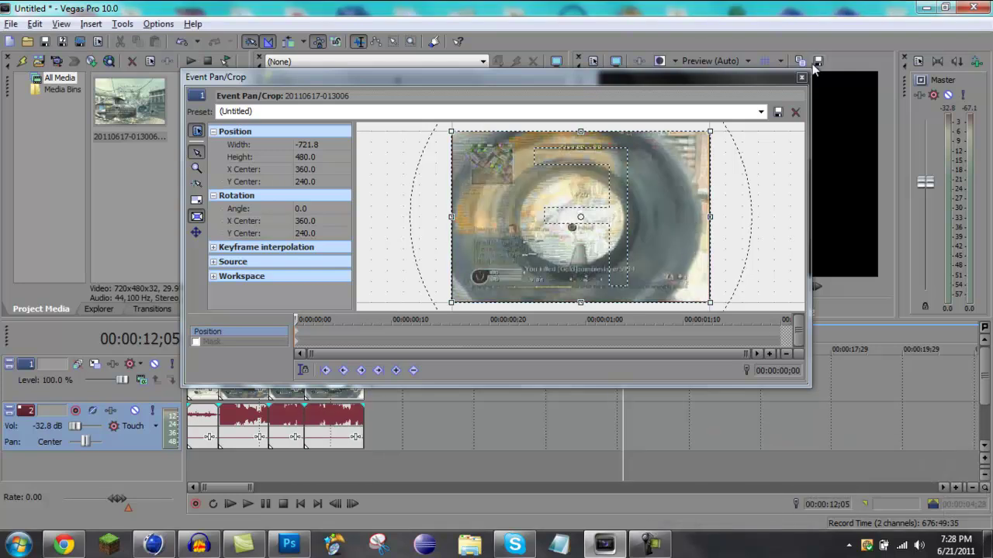
left_click(802, 78)
Play the edited sequence from the start to check the alternating flips, and stop playback.
left_click(692, 286)
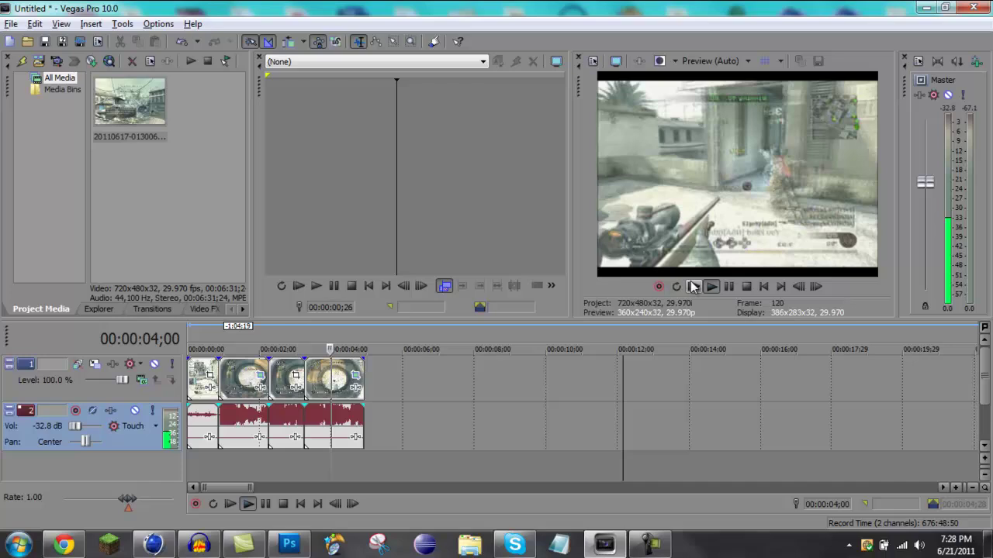
left_click(744, 287)
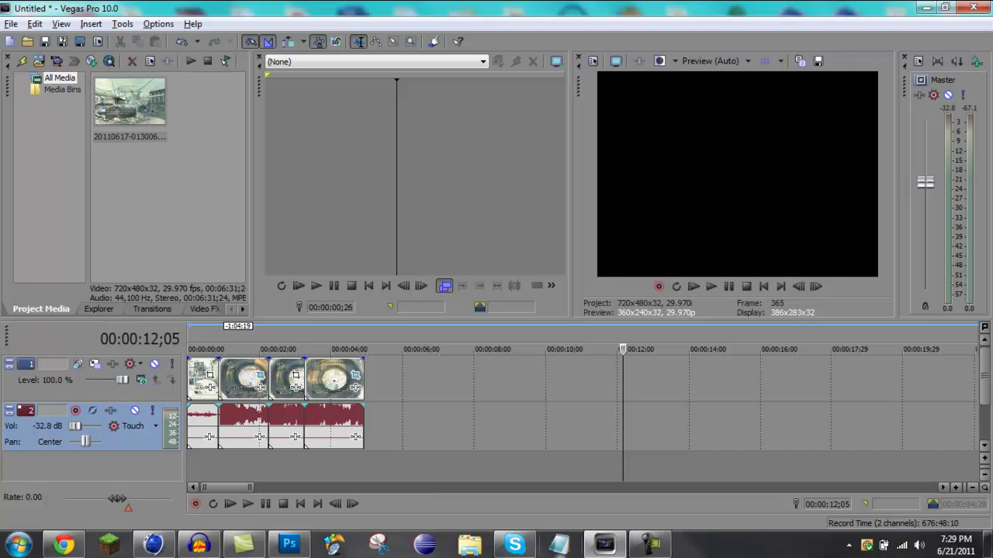
mouse_move(649, 545)
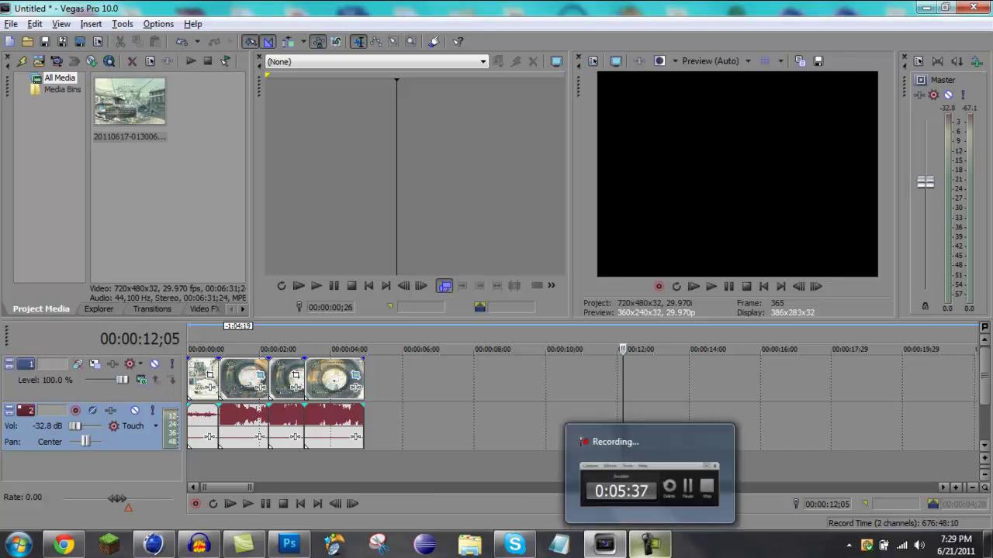